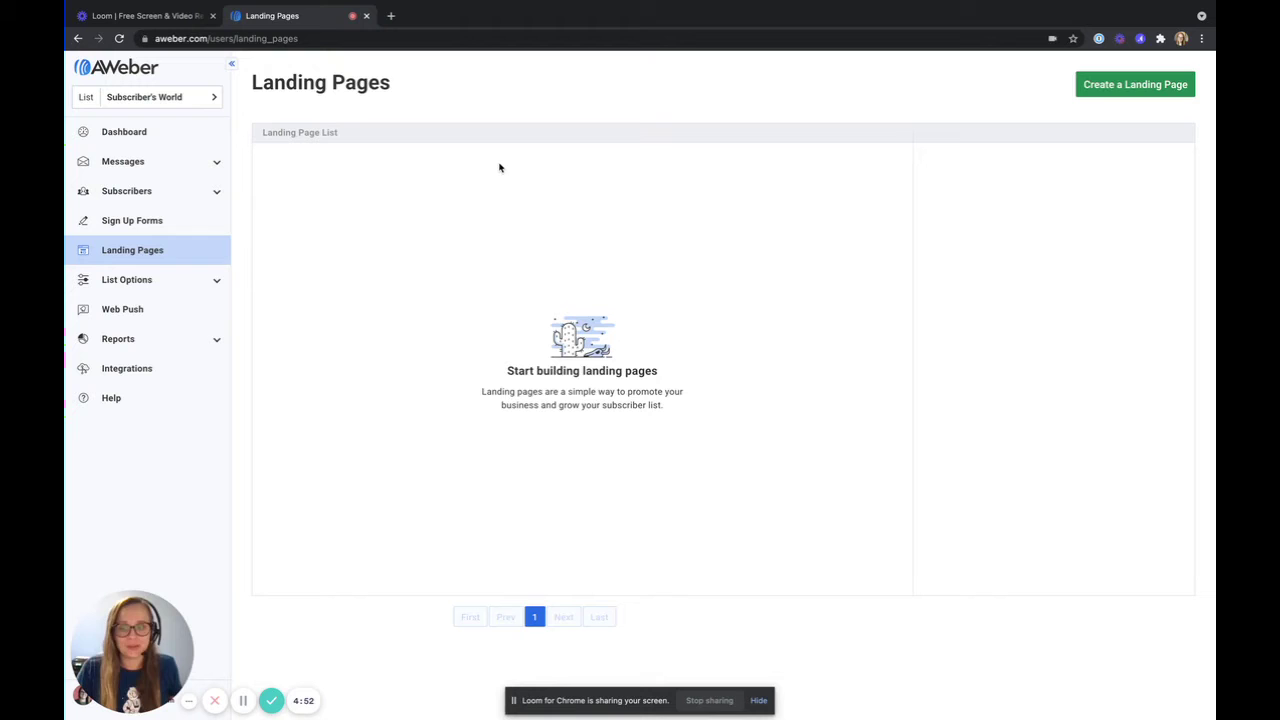
Step: Begin a new landing page from the Landing Pages screen to reach the template gallery
click(1105, 98)
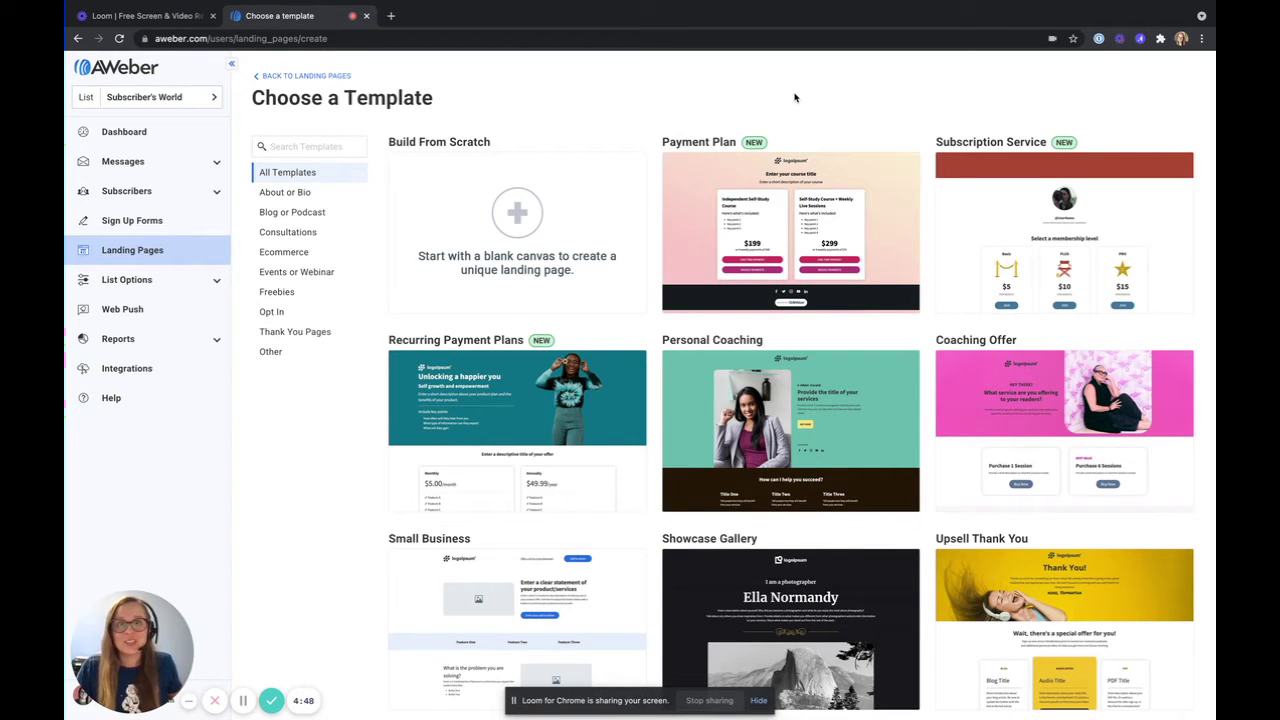
Step: Filter the template gallery to Ecommerce designs such as Simple Product Sale
click(302, 256)
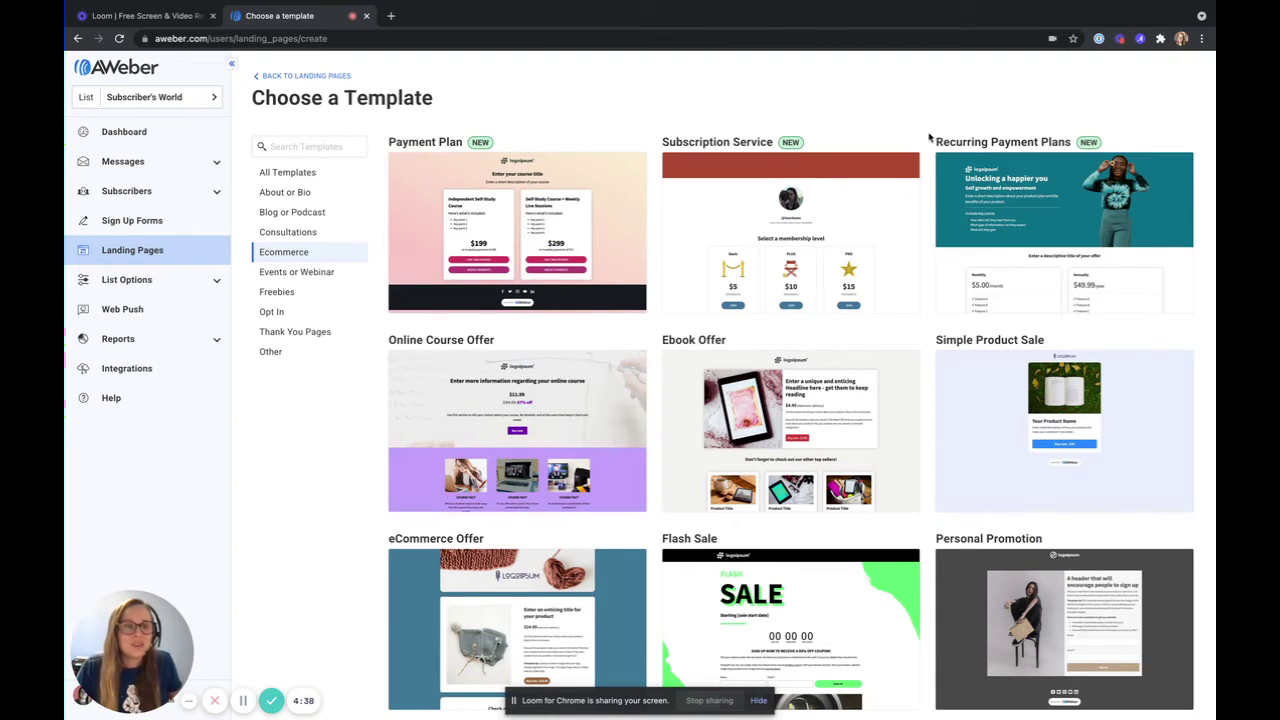
mouse_move(1014, 432)
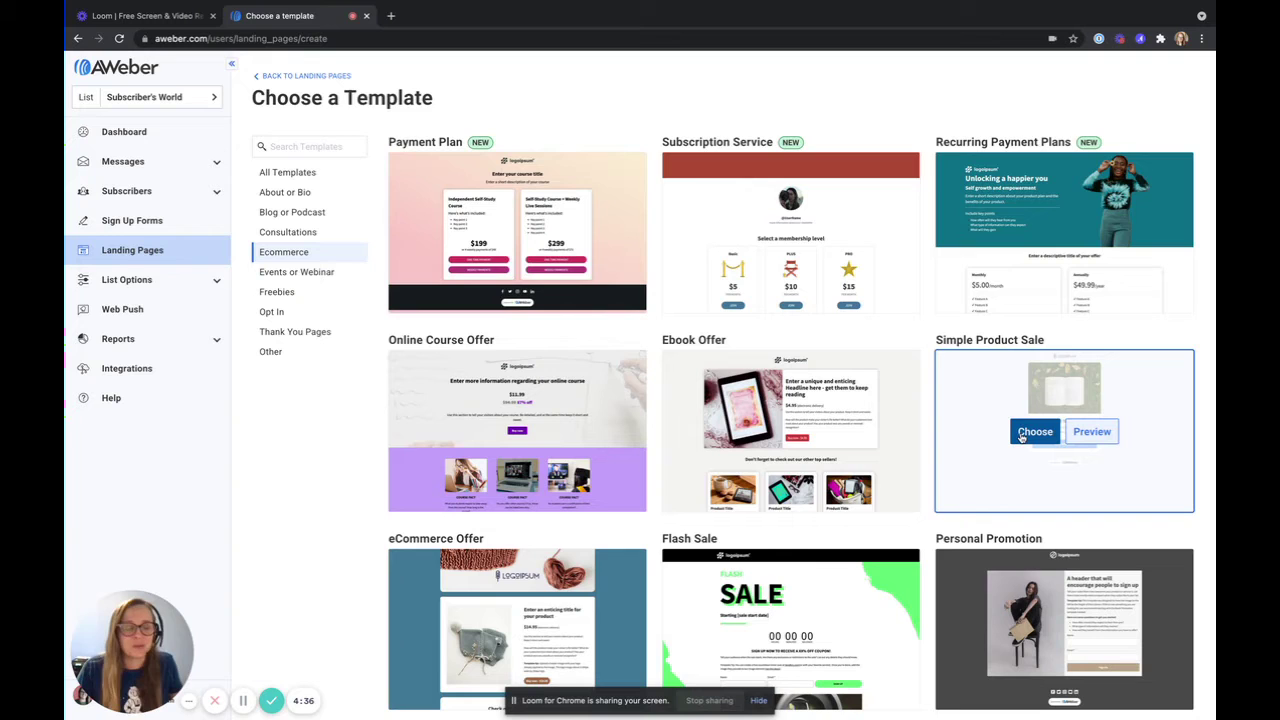
Step: Use the Simple Product Sale template and swap its hero image for the stock flour-and-eggs 'food' photo
click(1021, 437)
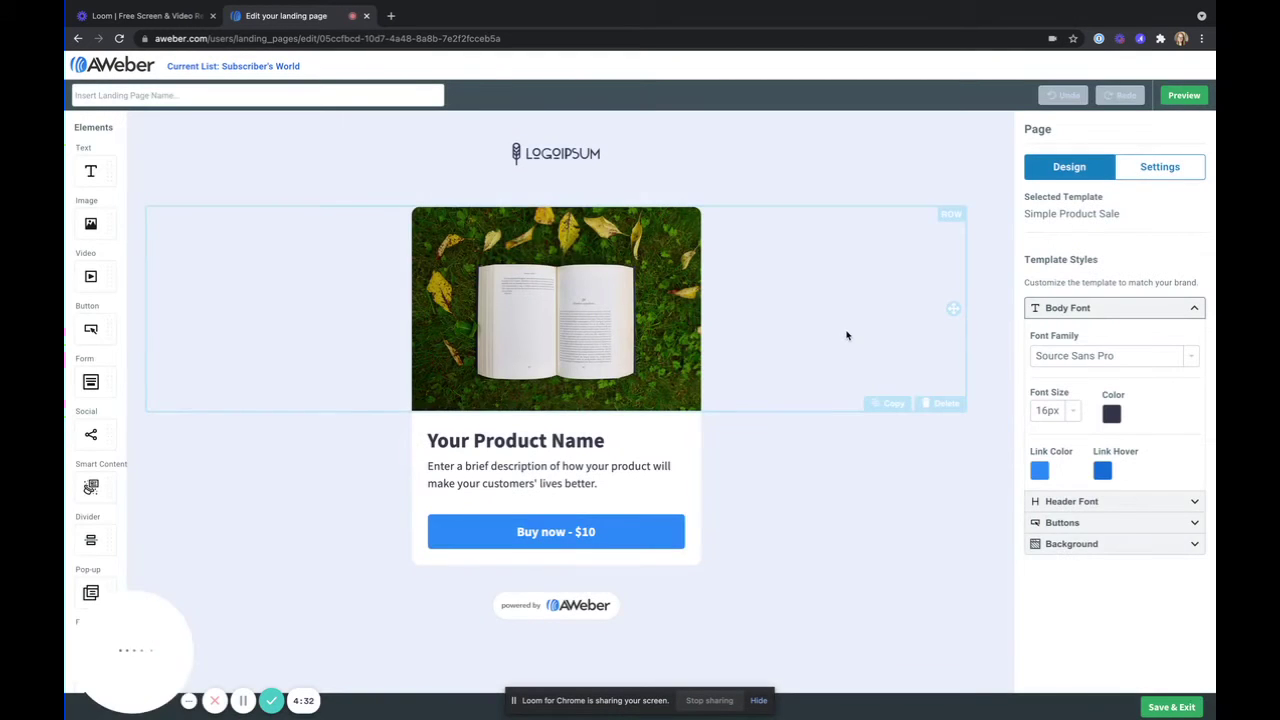
click(609, 322)
click(1140, 190)
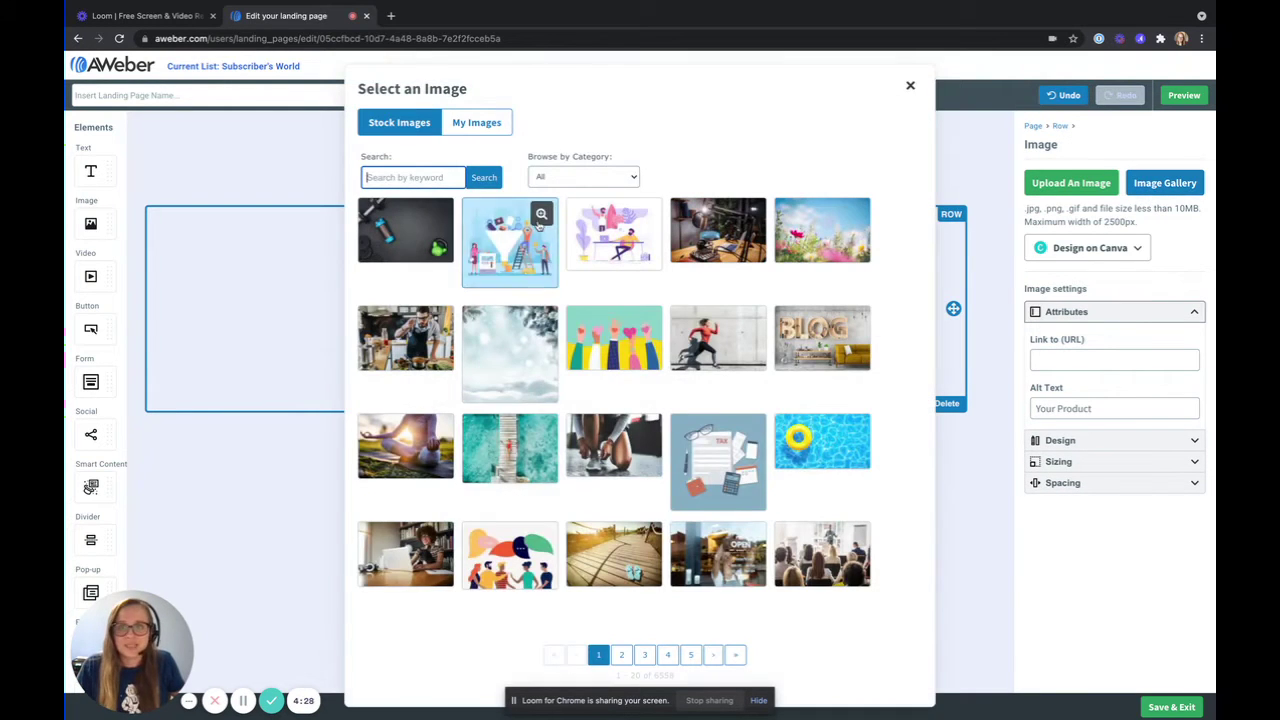
text(food)
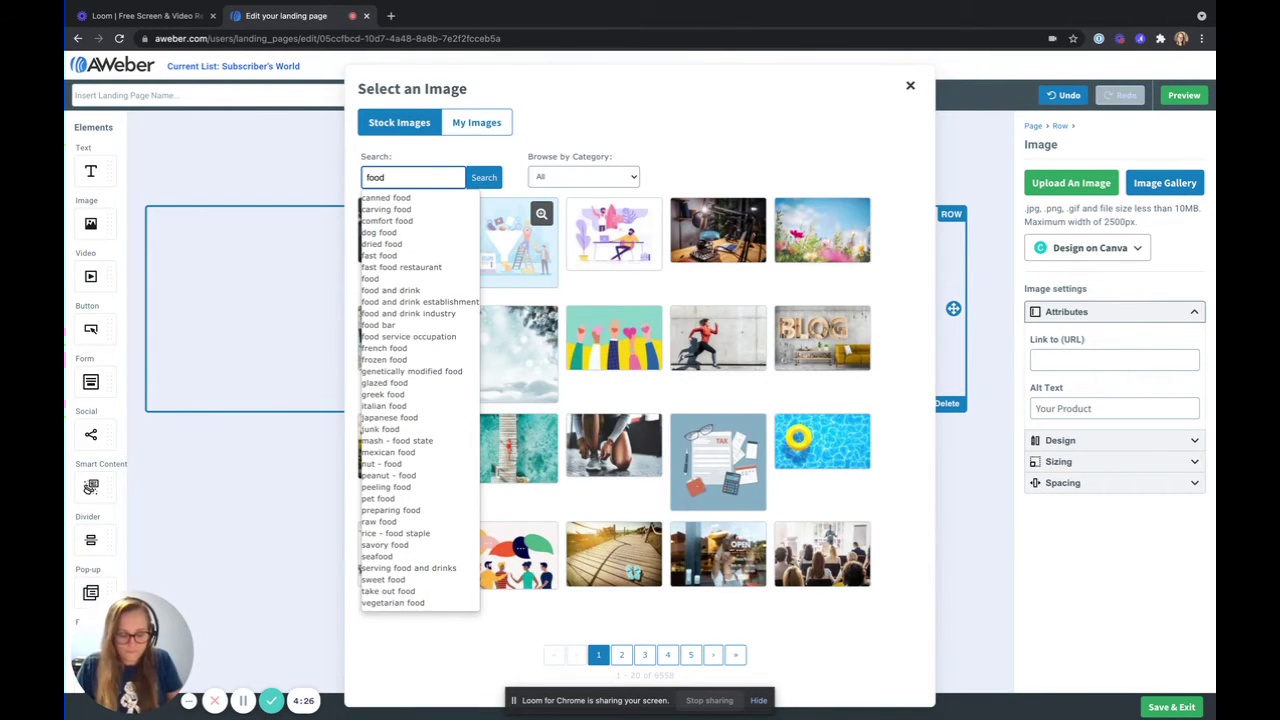
key(Return)
click(405, 235)
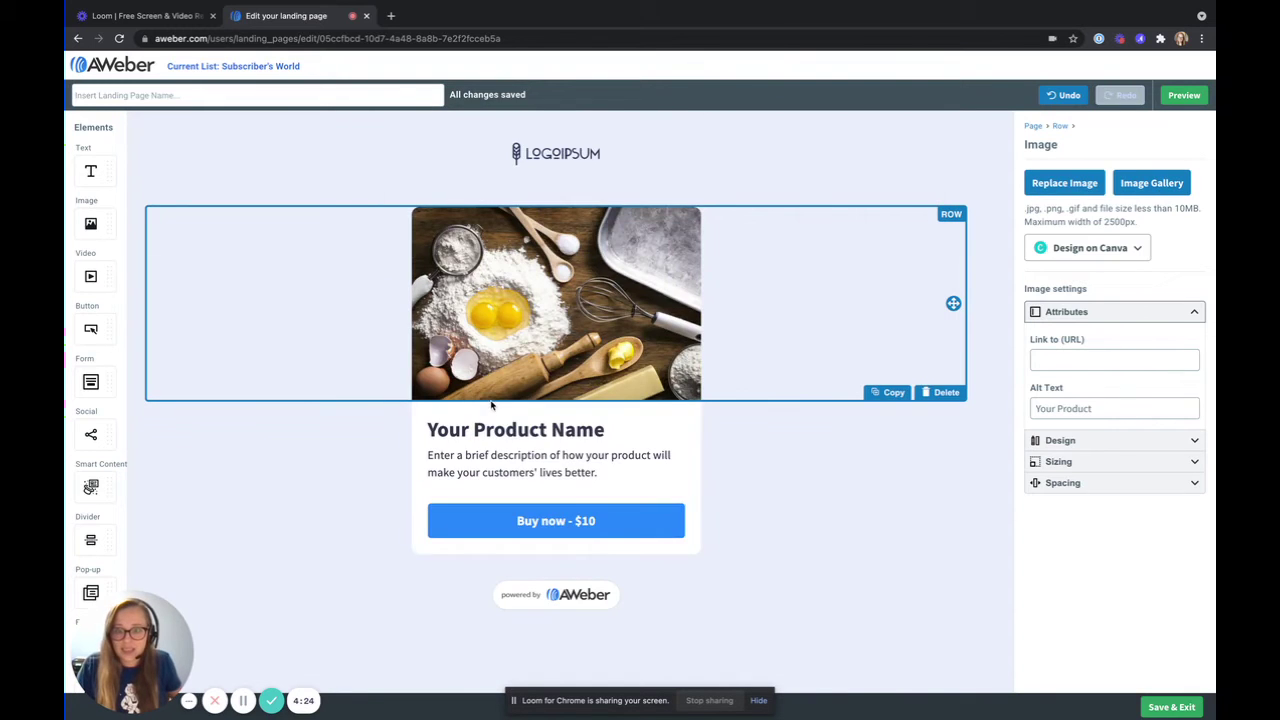
Step: Change the heading to 'Live Cooking Class' and the description to 'Join me for an hour to learn, prep, and cook…'
double_click(491, 425)
click(604, 429)
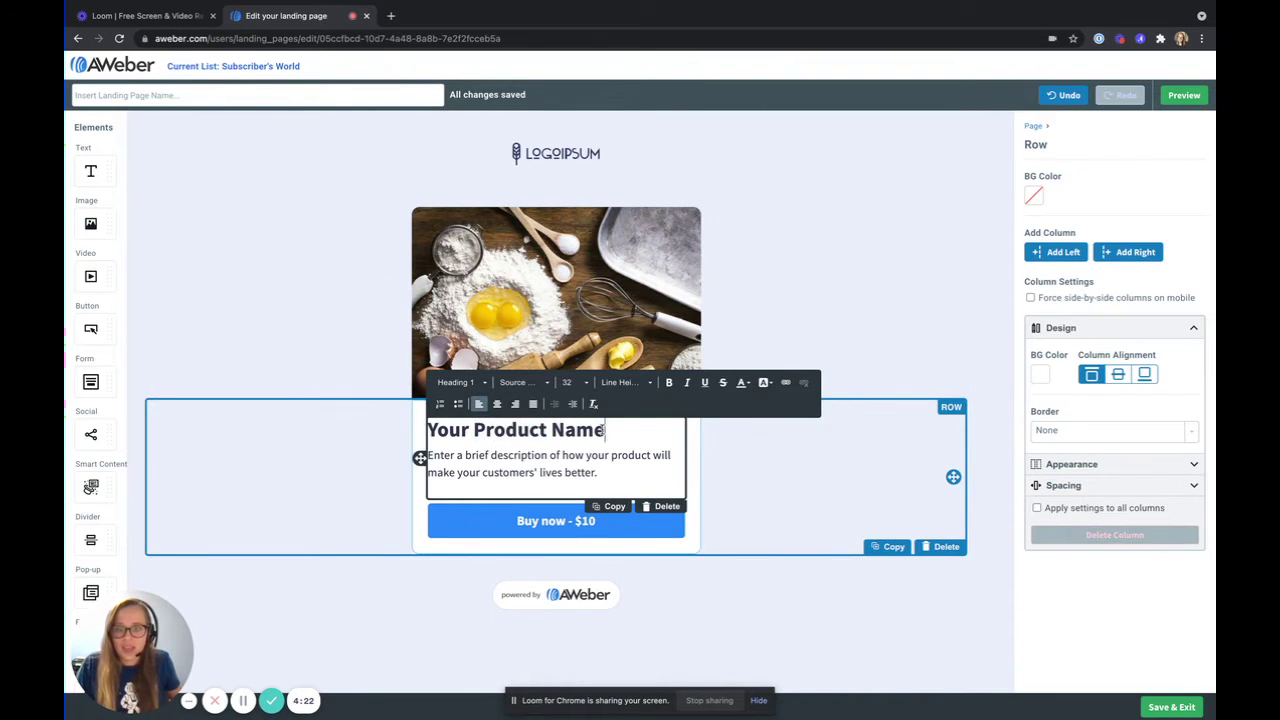
drag(604, 429, 432, 427)
key(BackSpace)
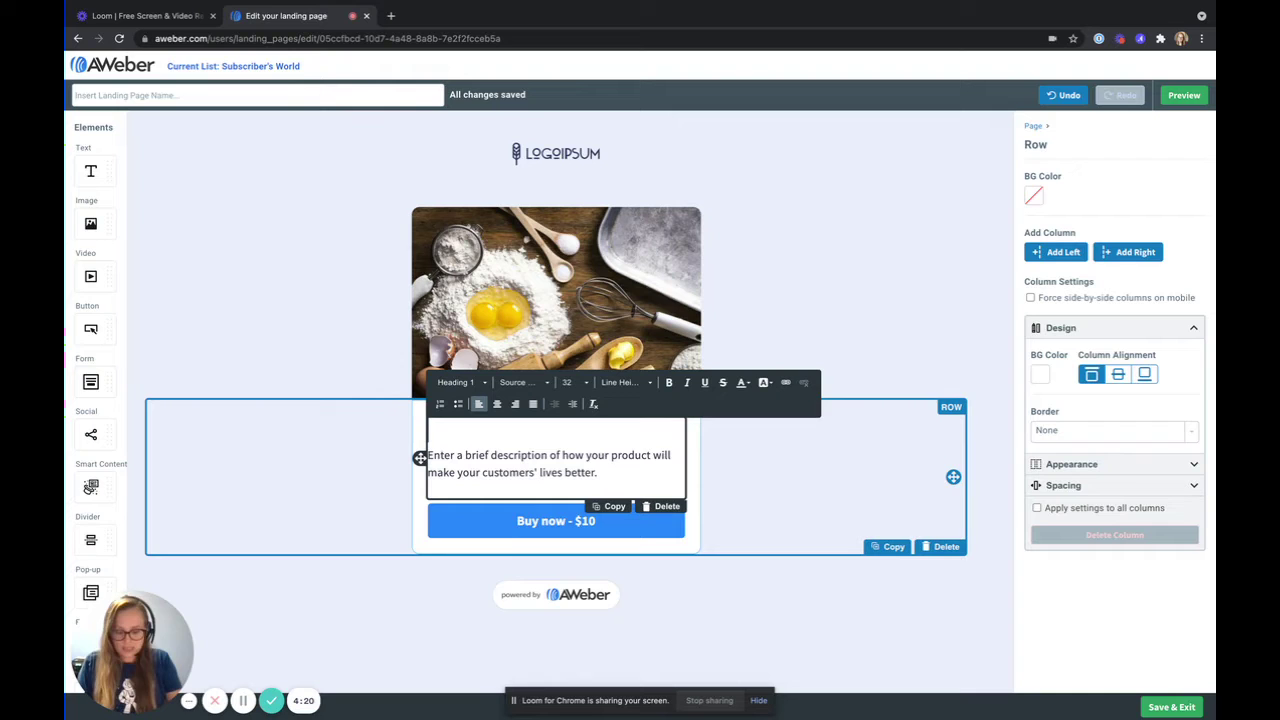
text(Live Cooking Class)
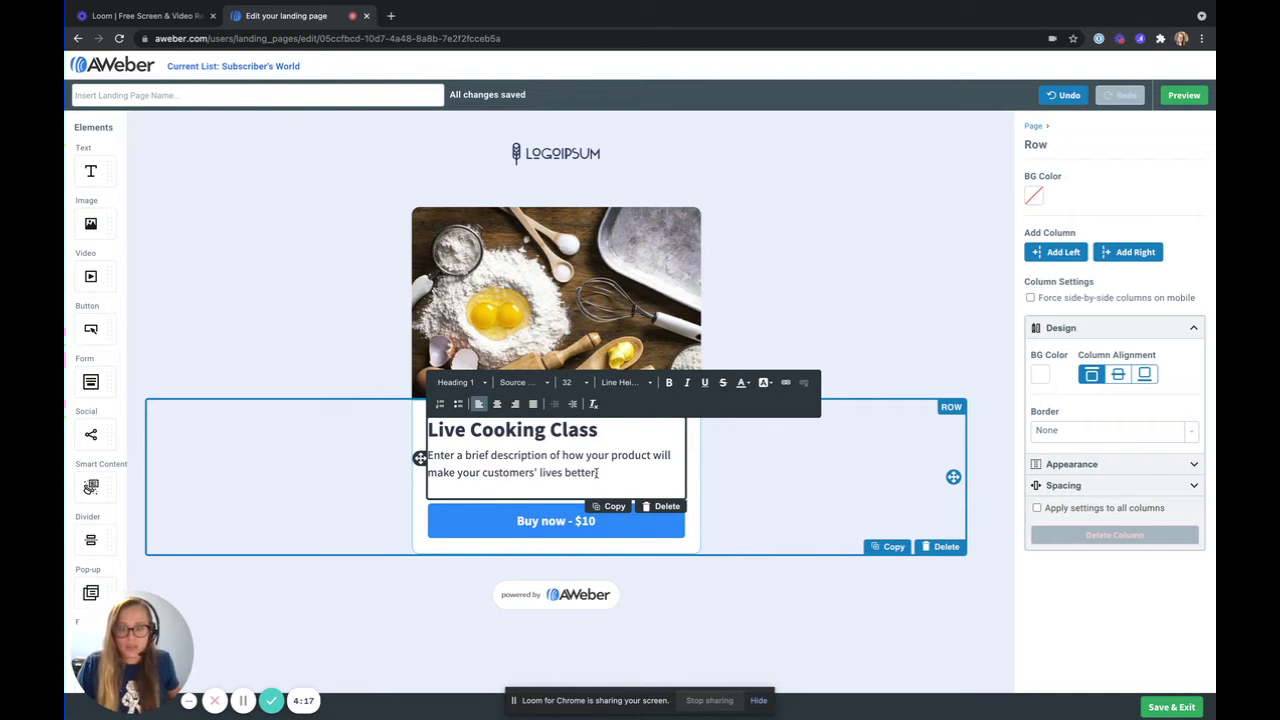
drag(598, 472, 412, 462)
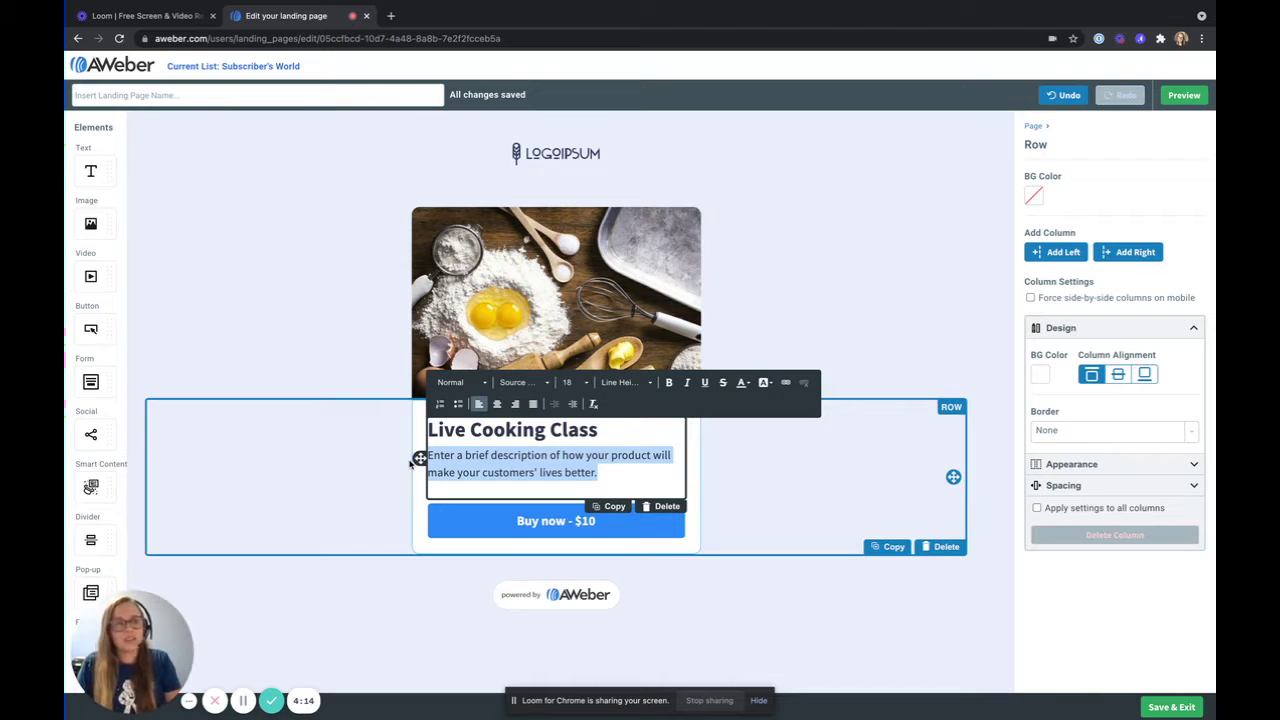
text(Join )
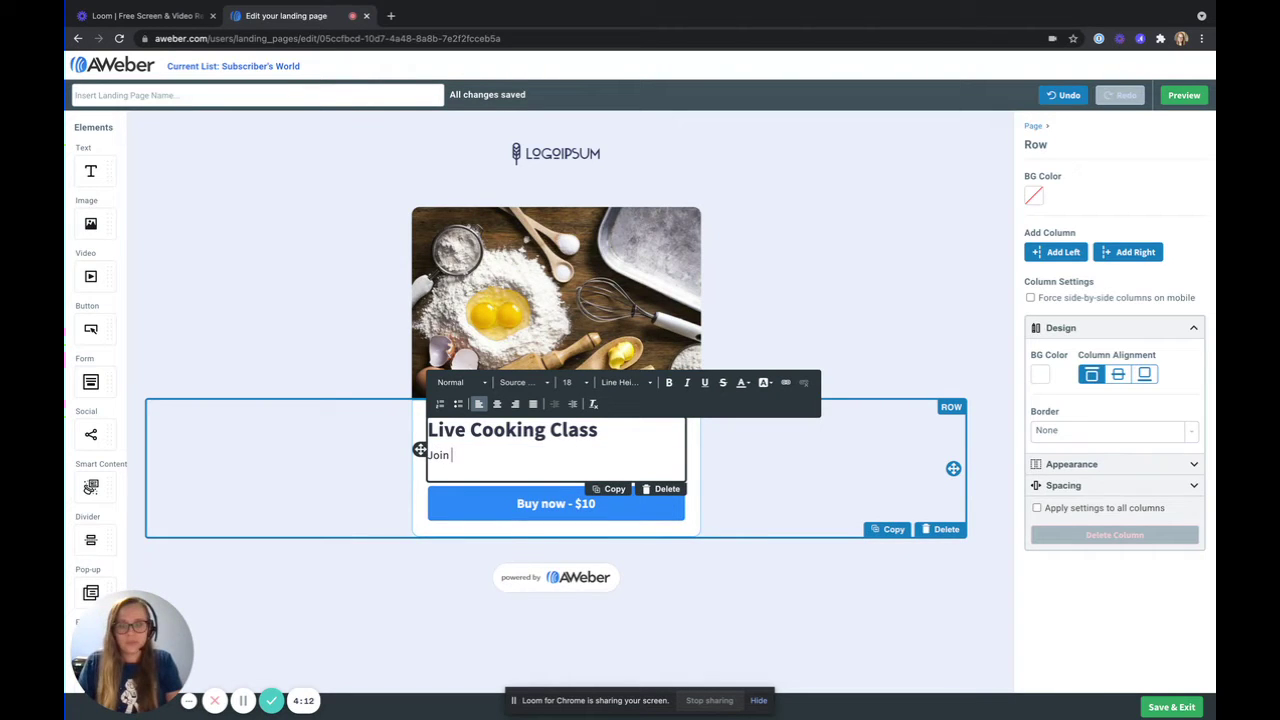
text(me for )
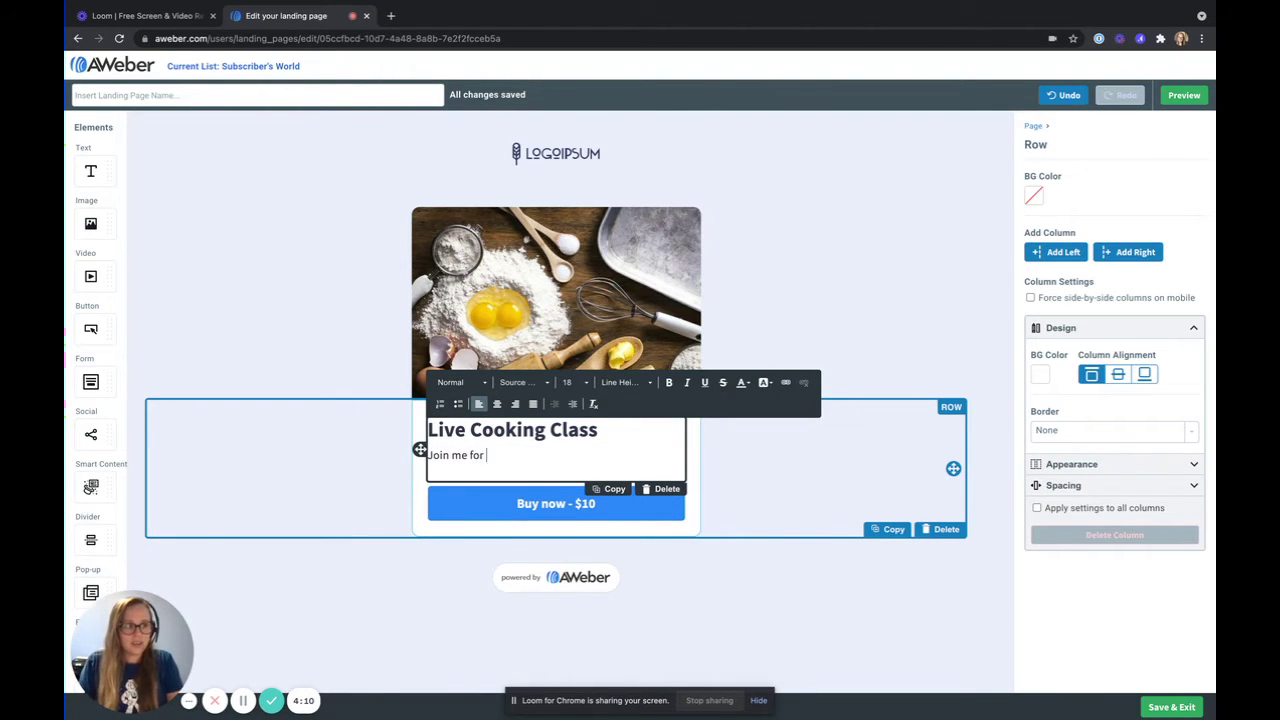
text(an hour )
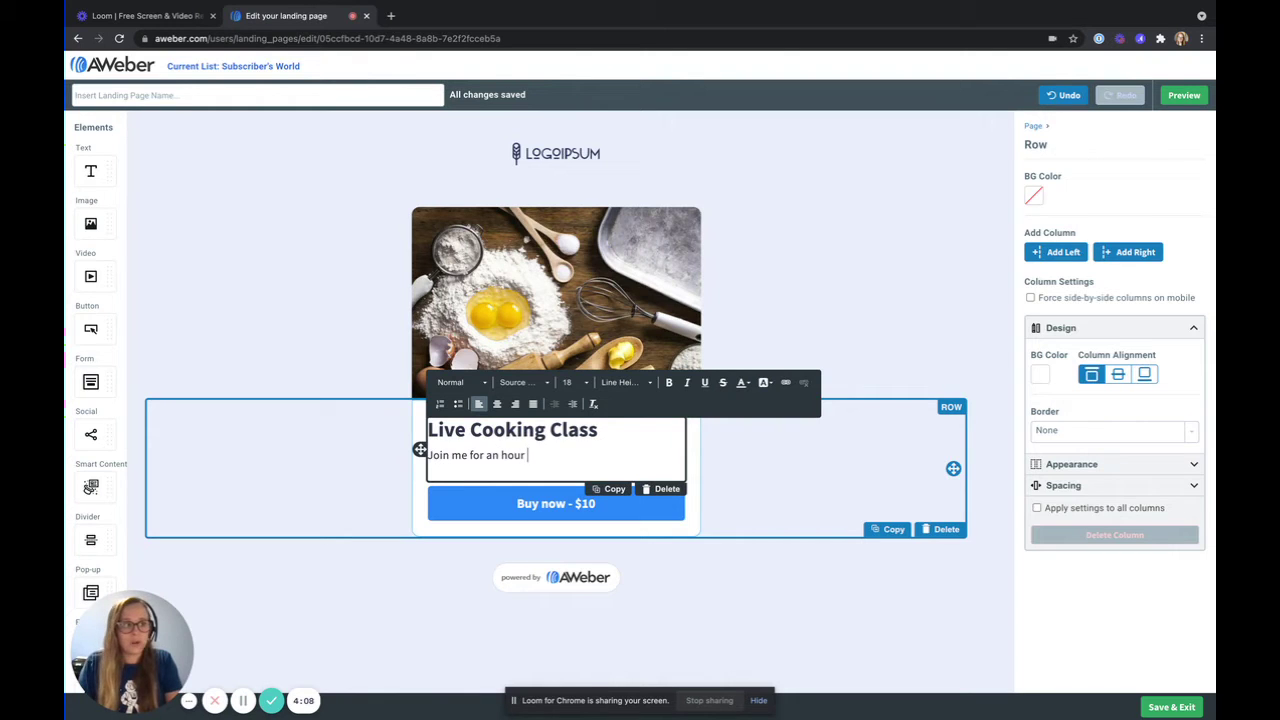
text(to learn, )
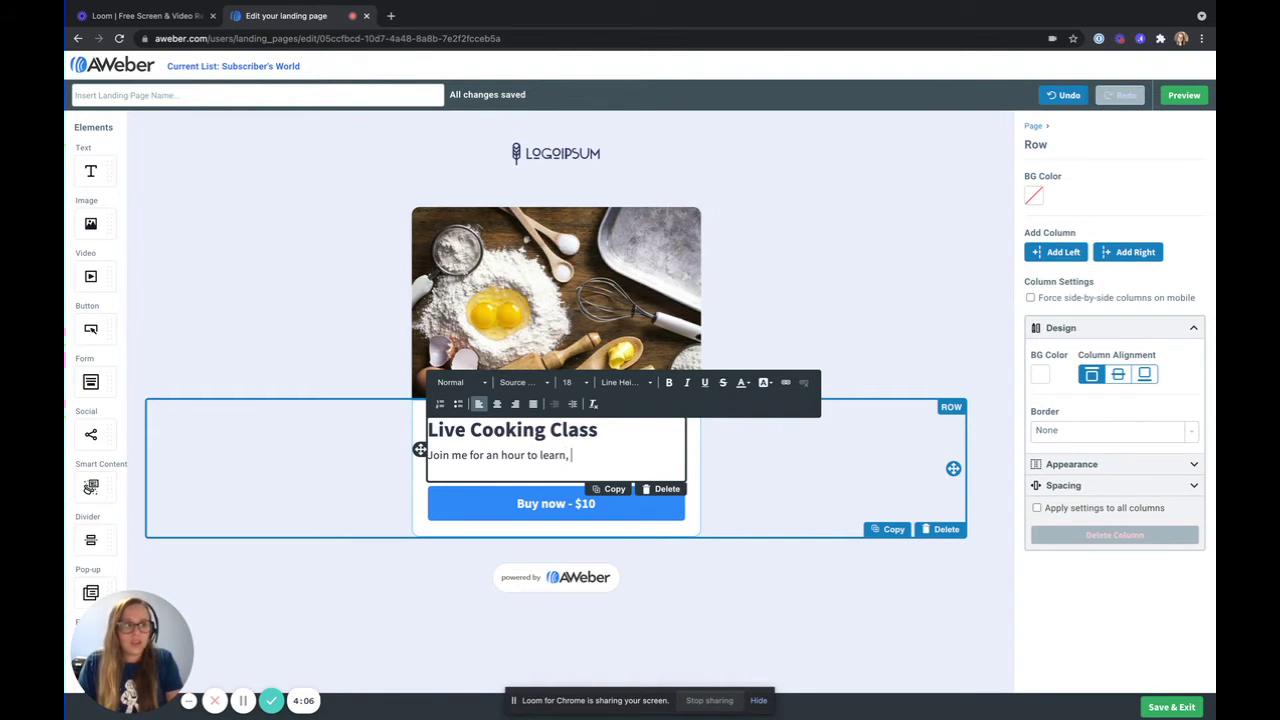
text(prep, and cook)
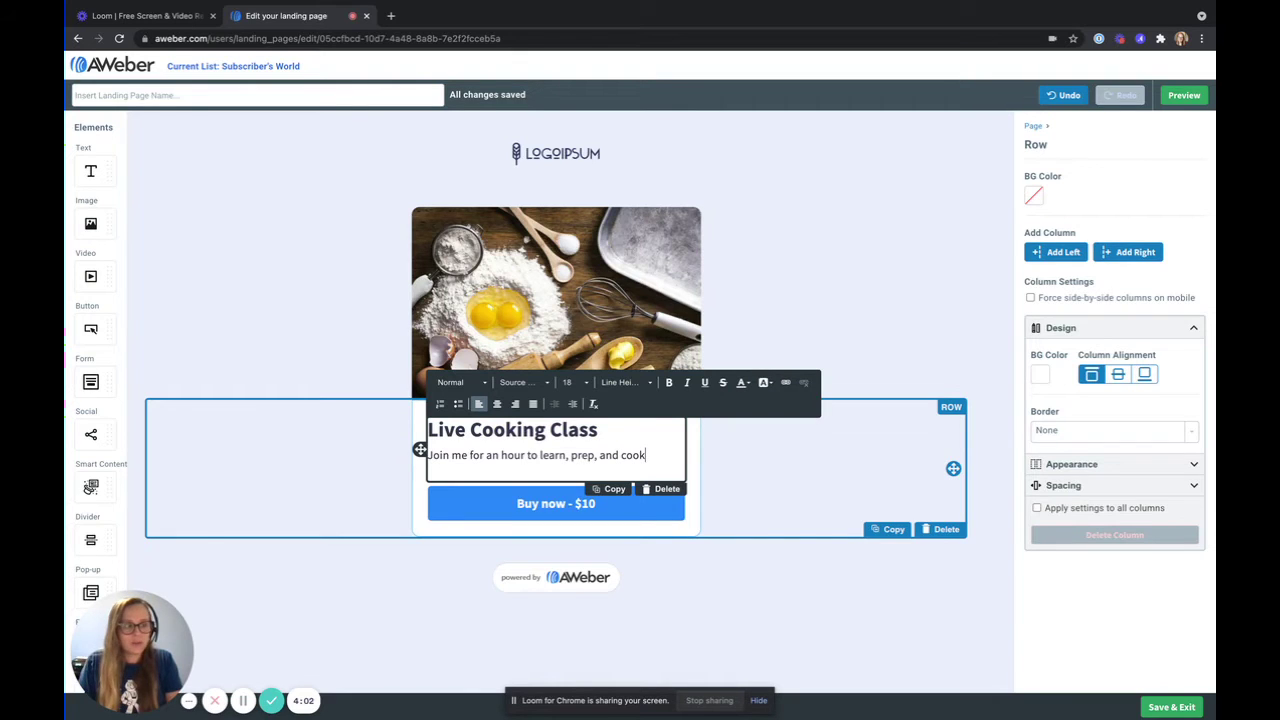
text( a new meal )
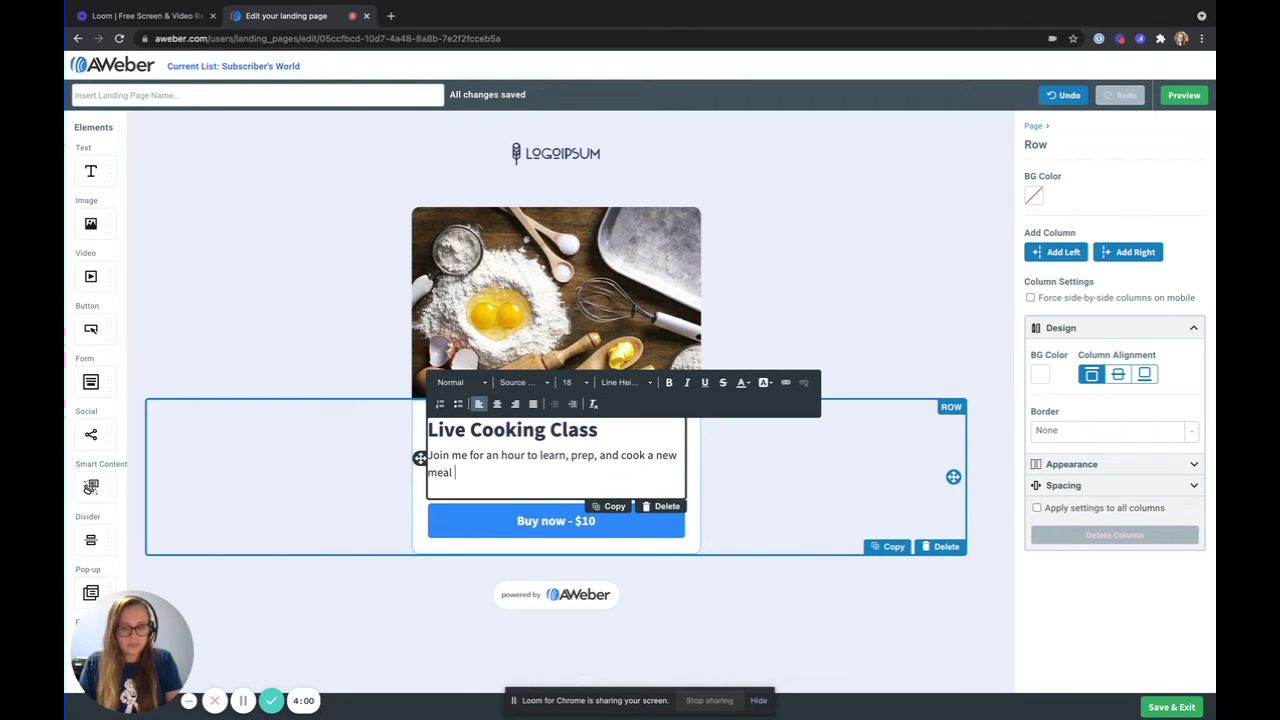
text(your family will love!)
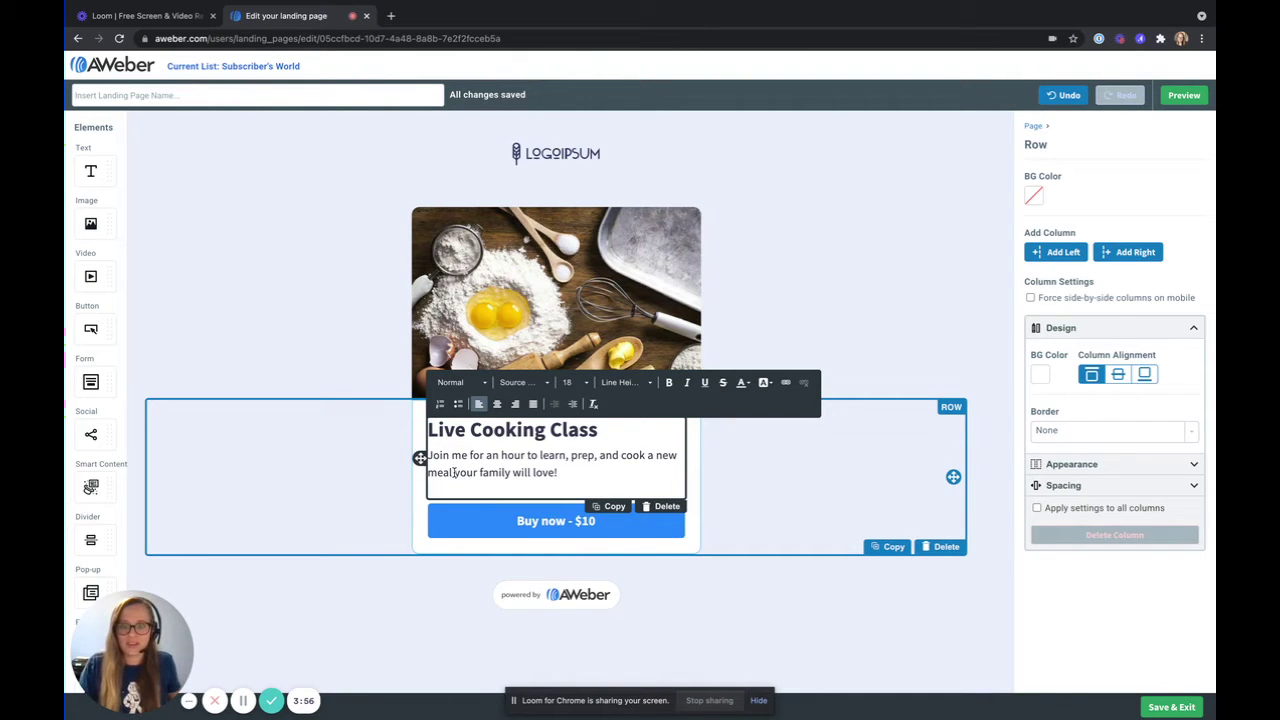
Step: Relabel the purchase button 'BUY NOW $10.00!'
triple_click(535, 523)
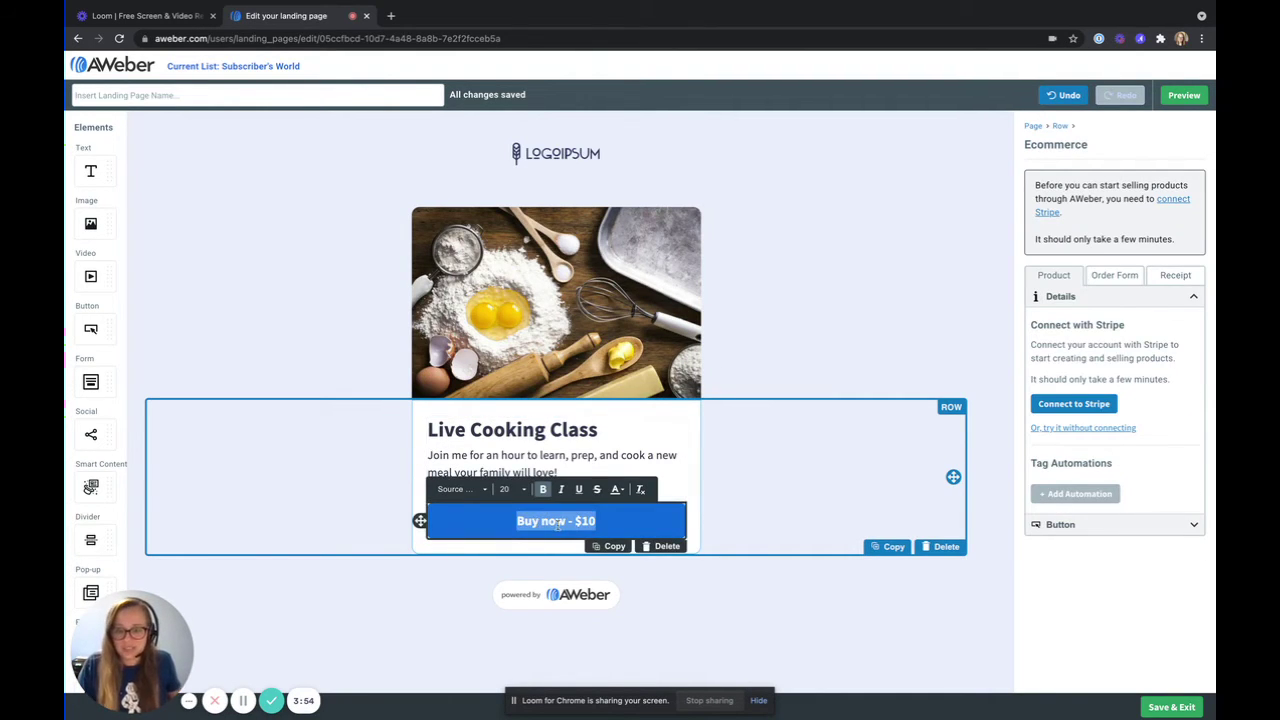
text(BUY NOW)
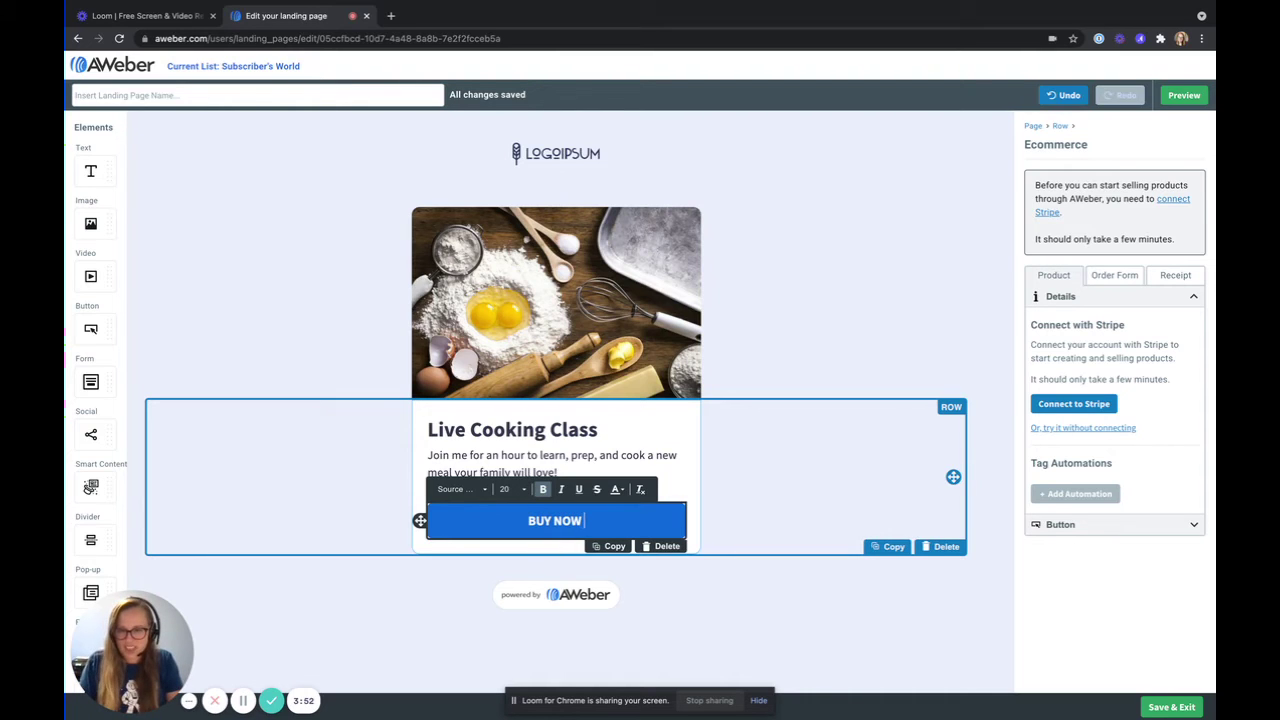
text( $10.0)
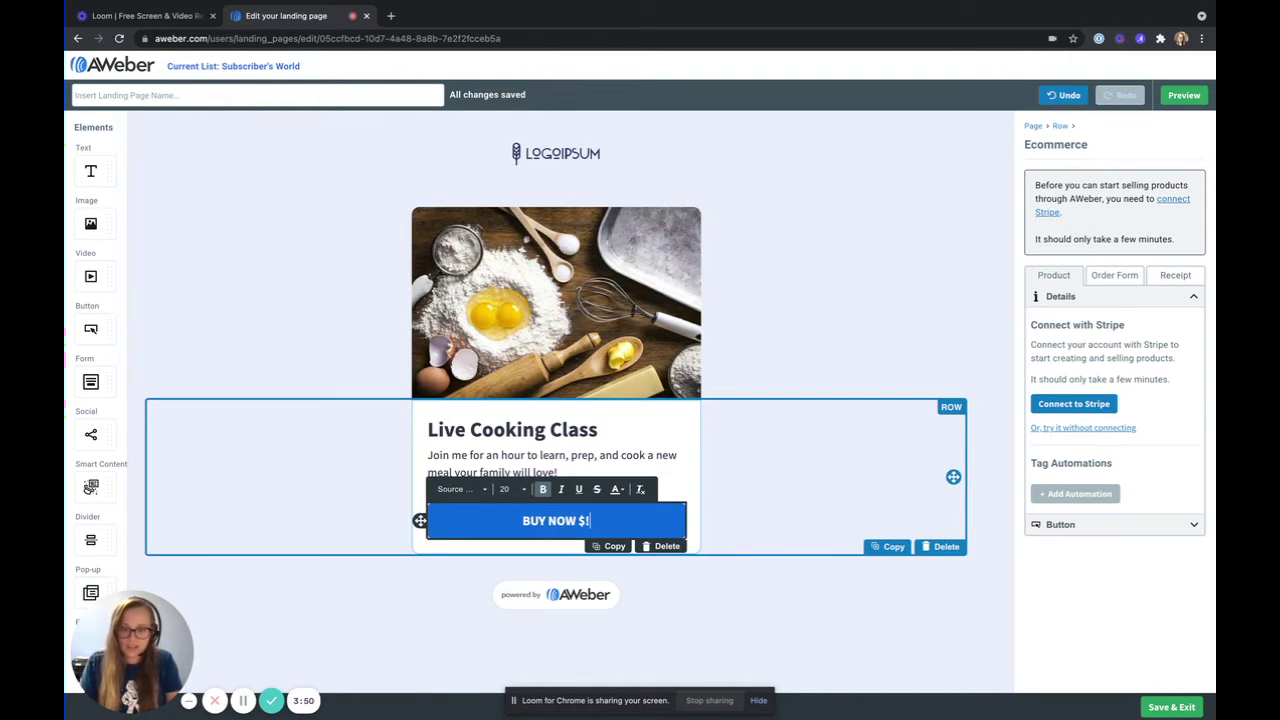
text(0!)
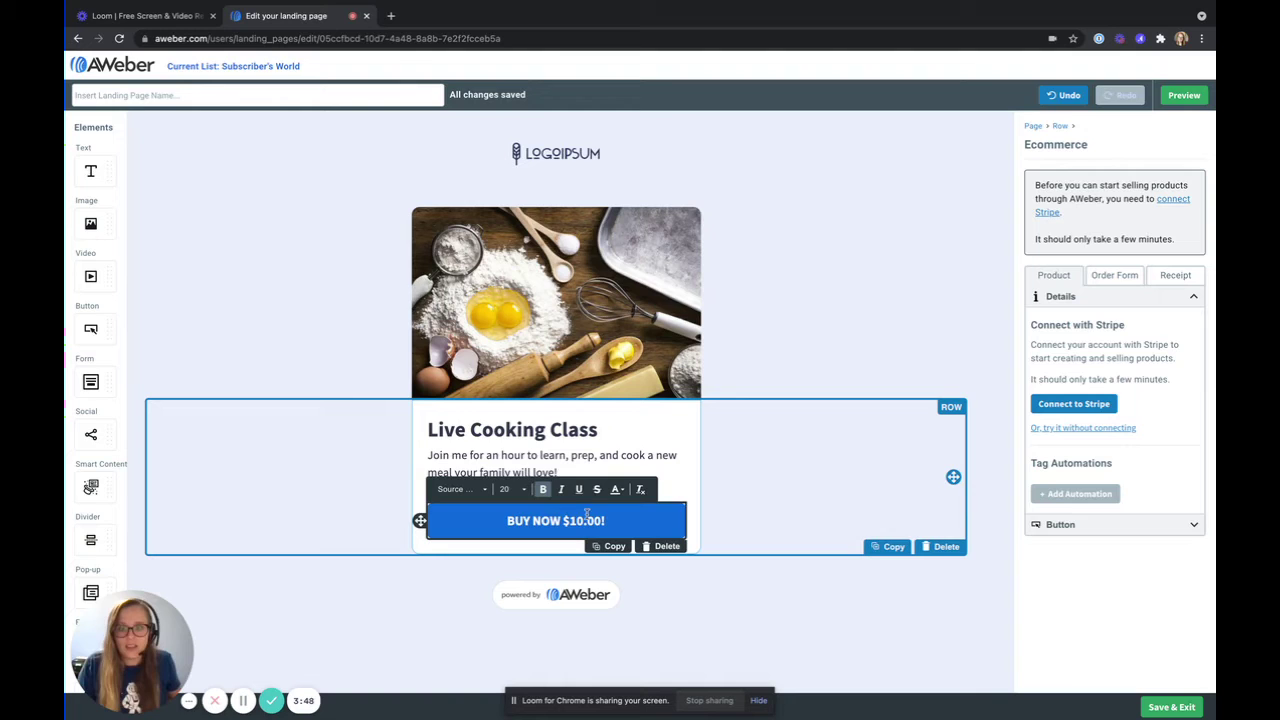
click(704, 517)
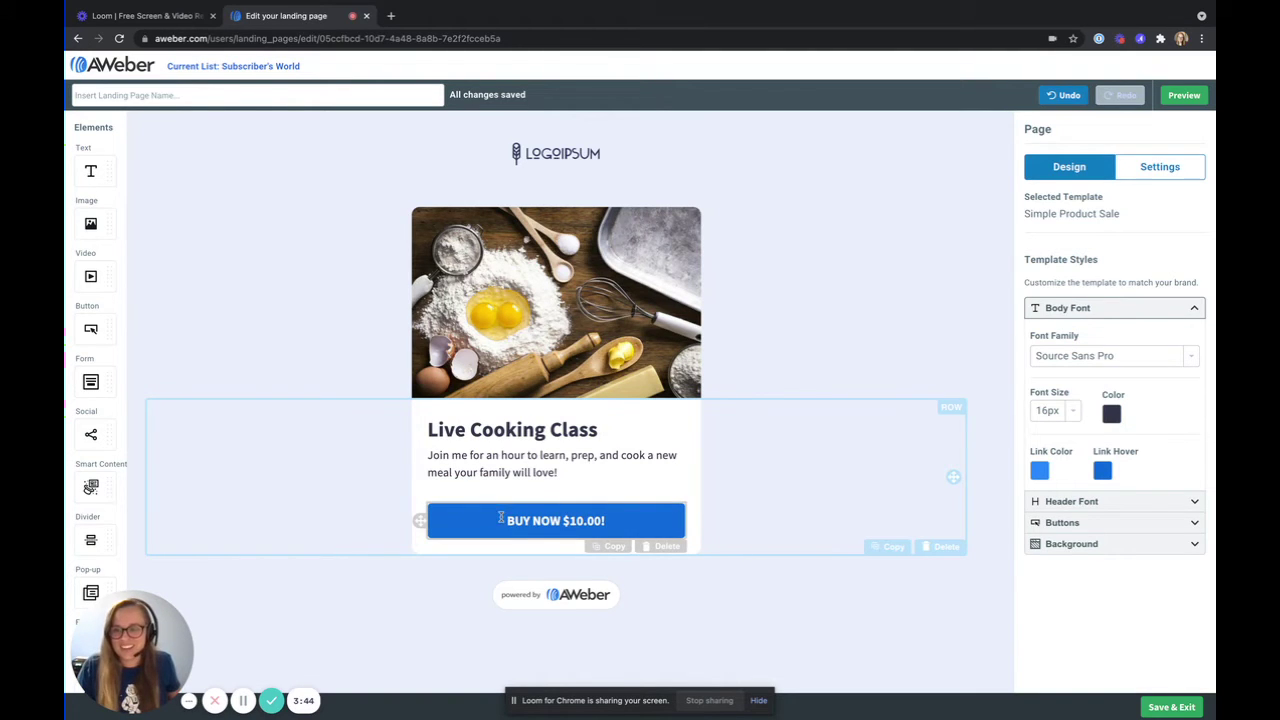
Step: Link the Stripe payment account to AWeber from the buy button's ecommerce settings
click(624, 522)
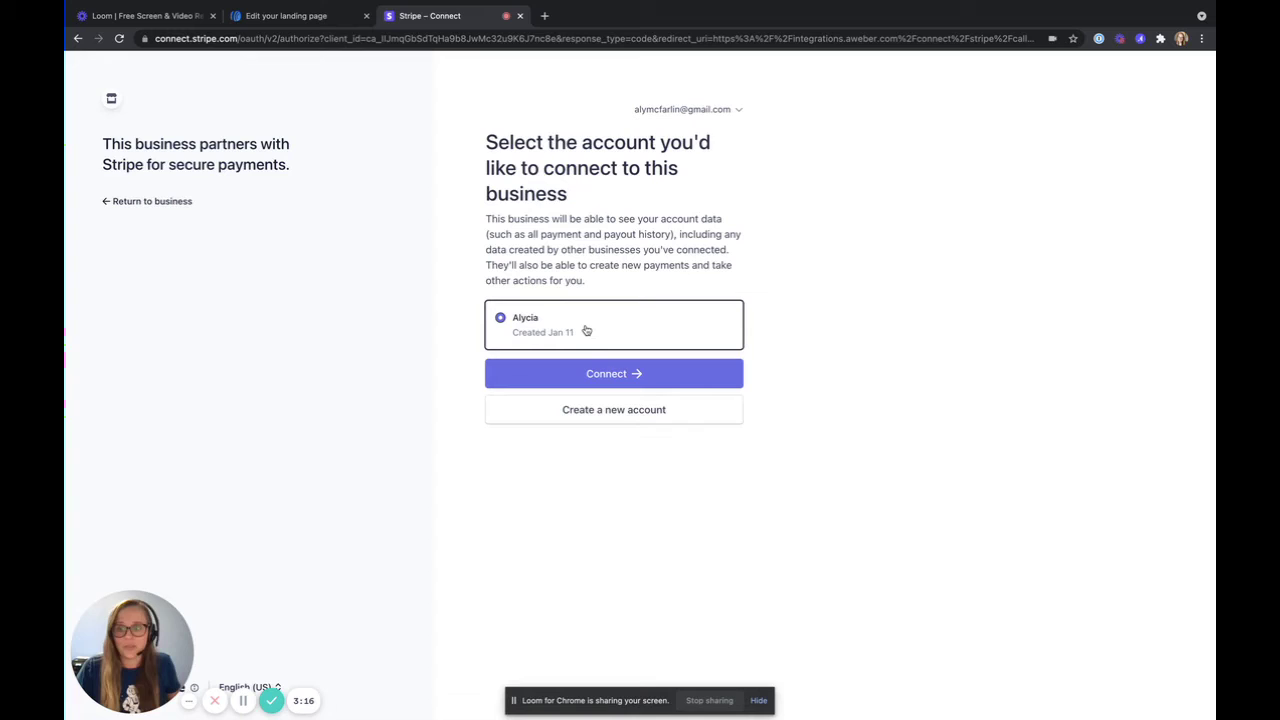
click(604, 373)
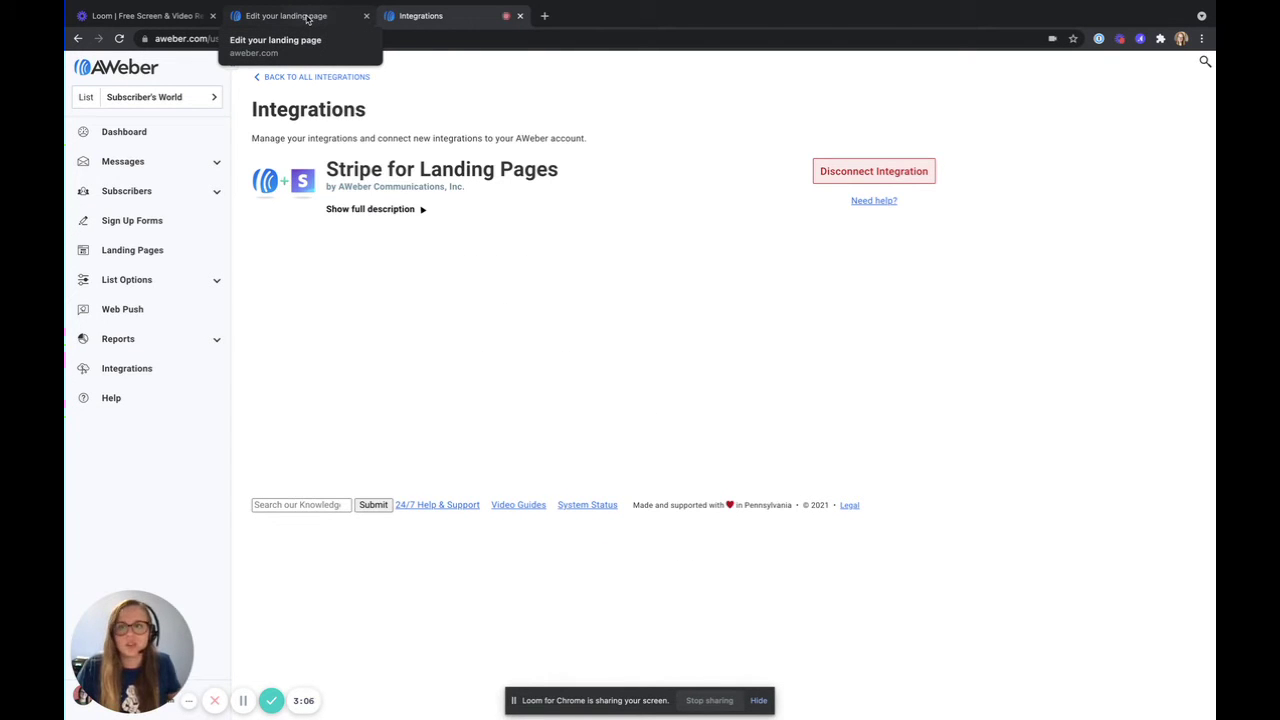
Step: Back in the editor, start a new buy-button product named 'Live Cooking Class'
click(308, 17)
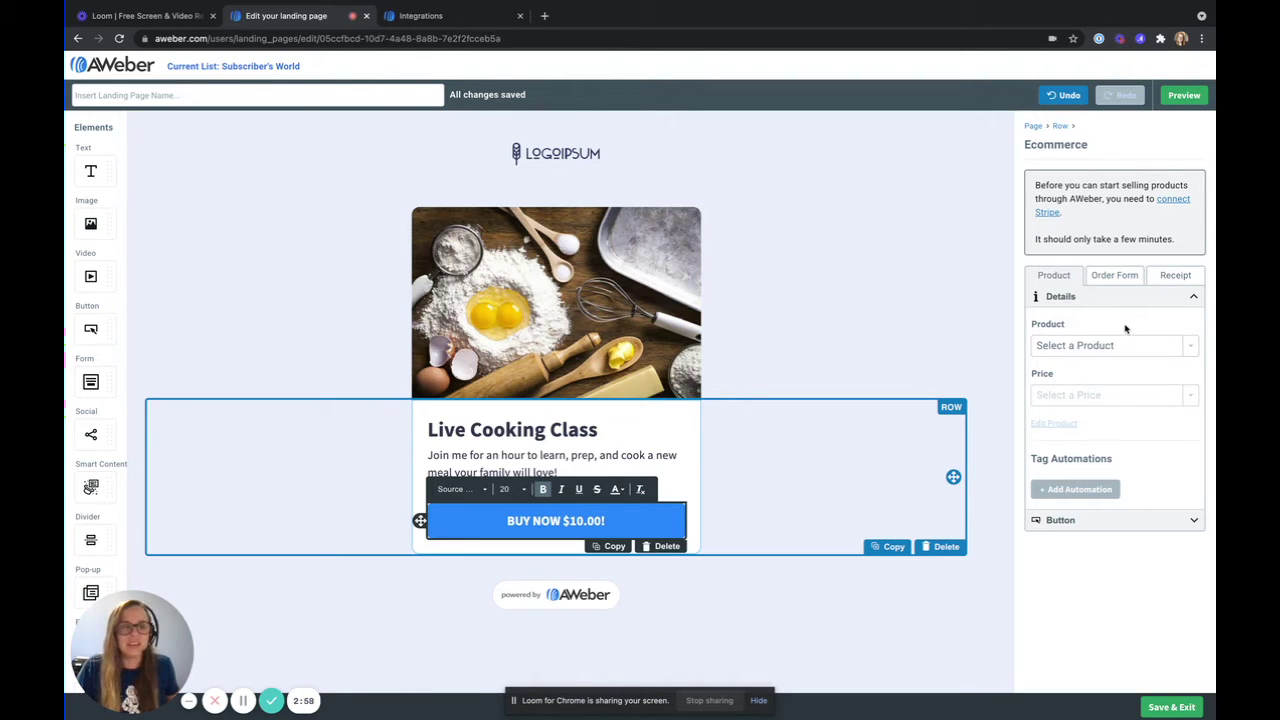
click(1128, 345)
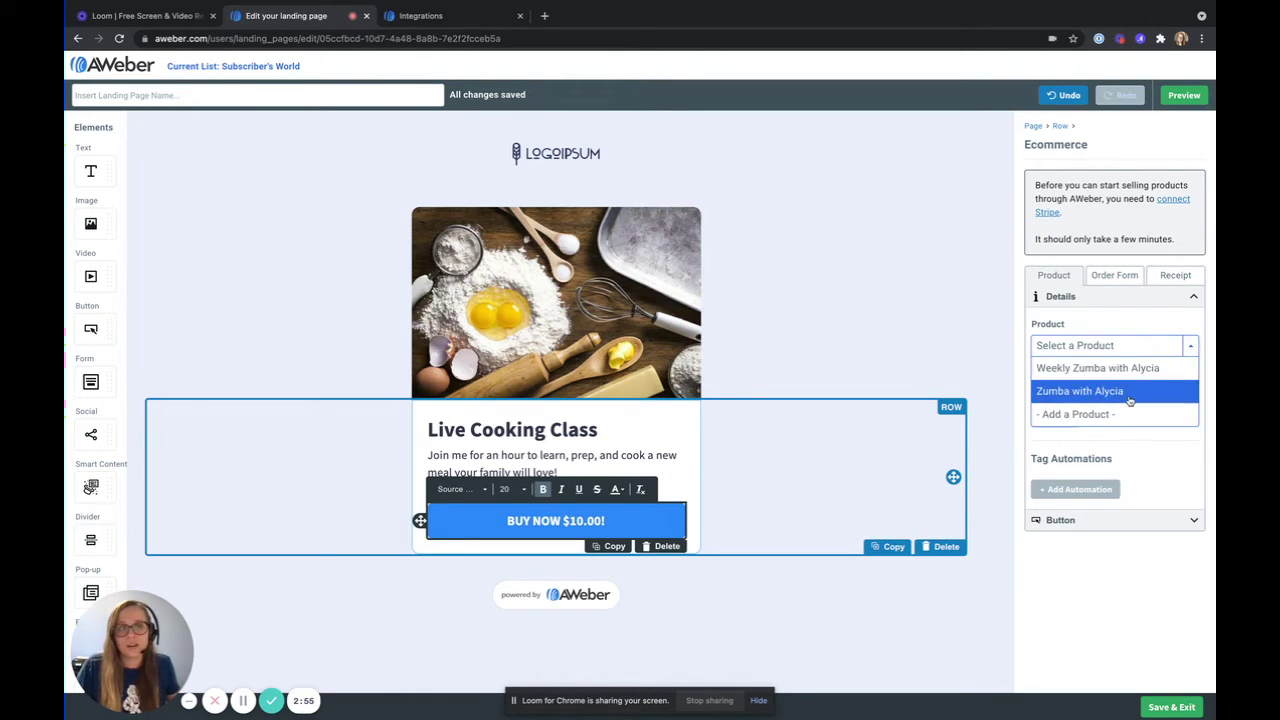
click(1168, 345)
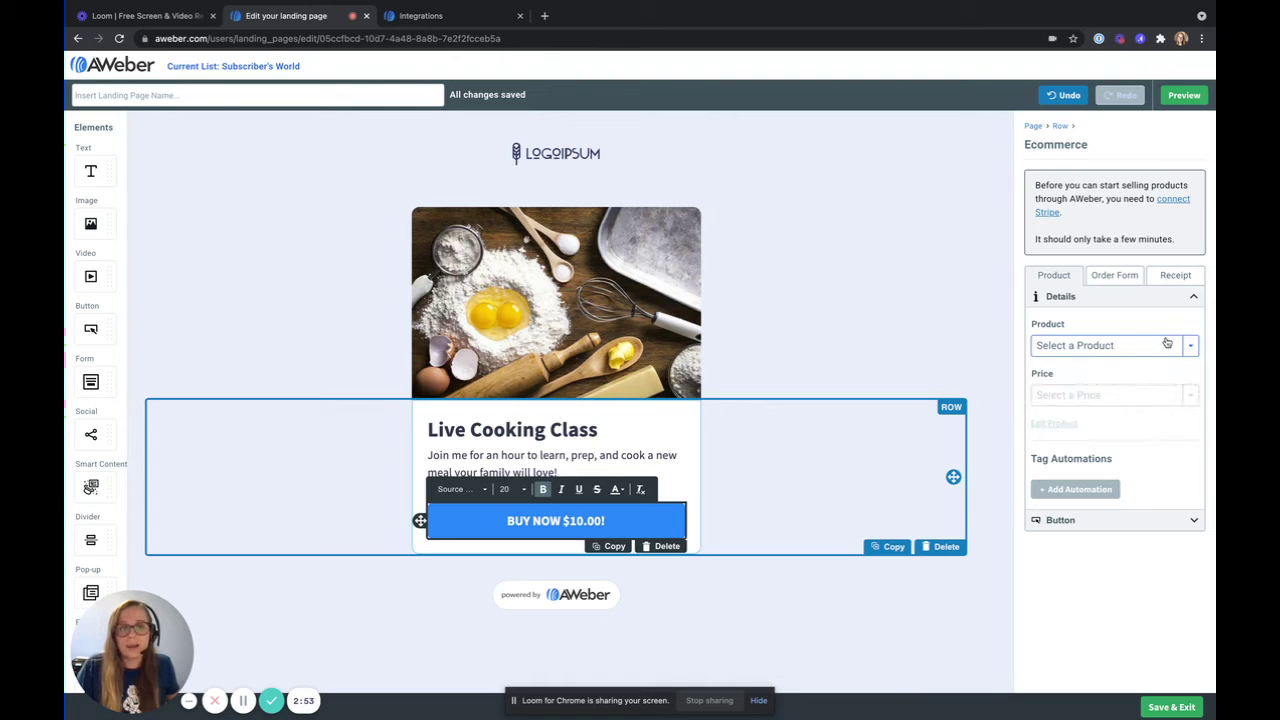
click(1088, 344)
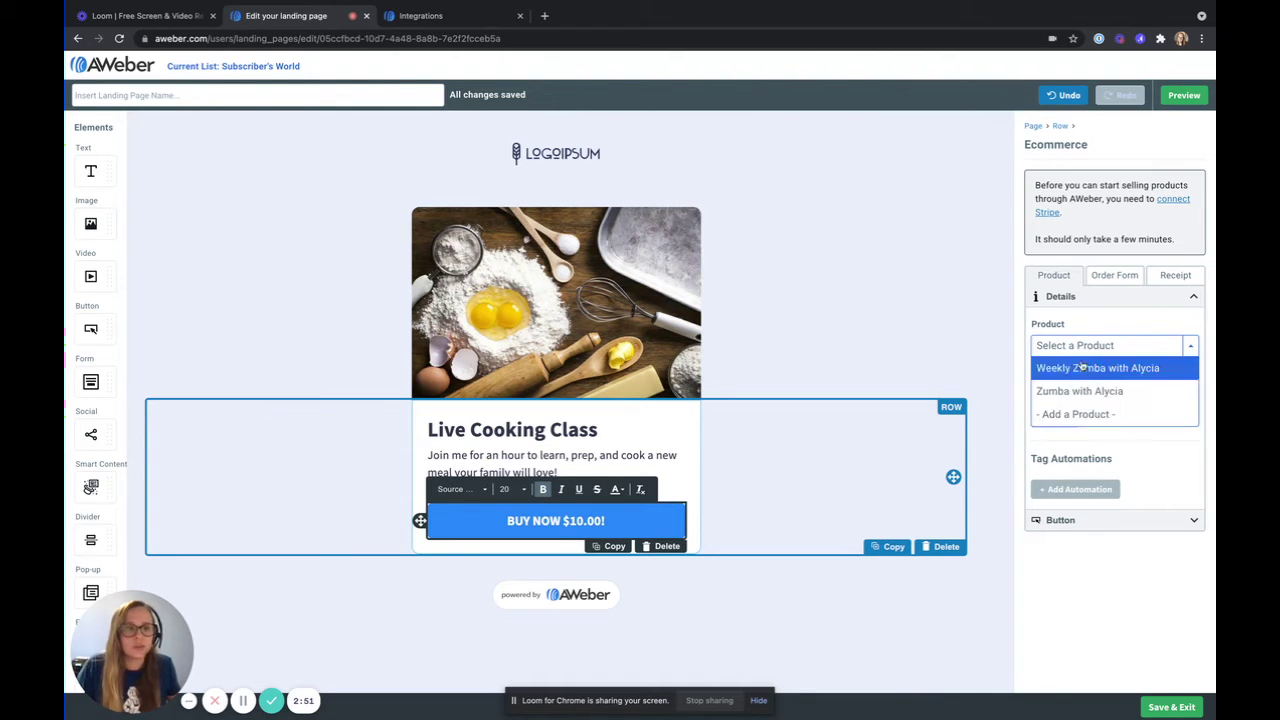
click(1072, 416)
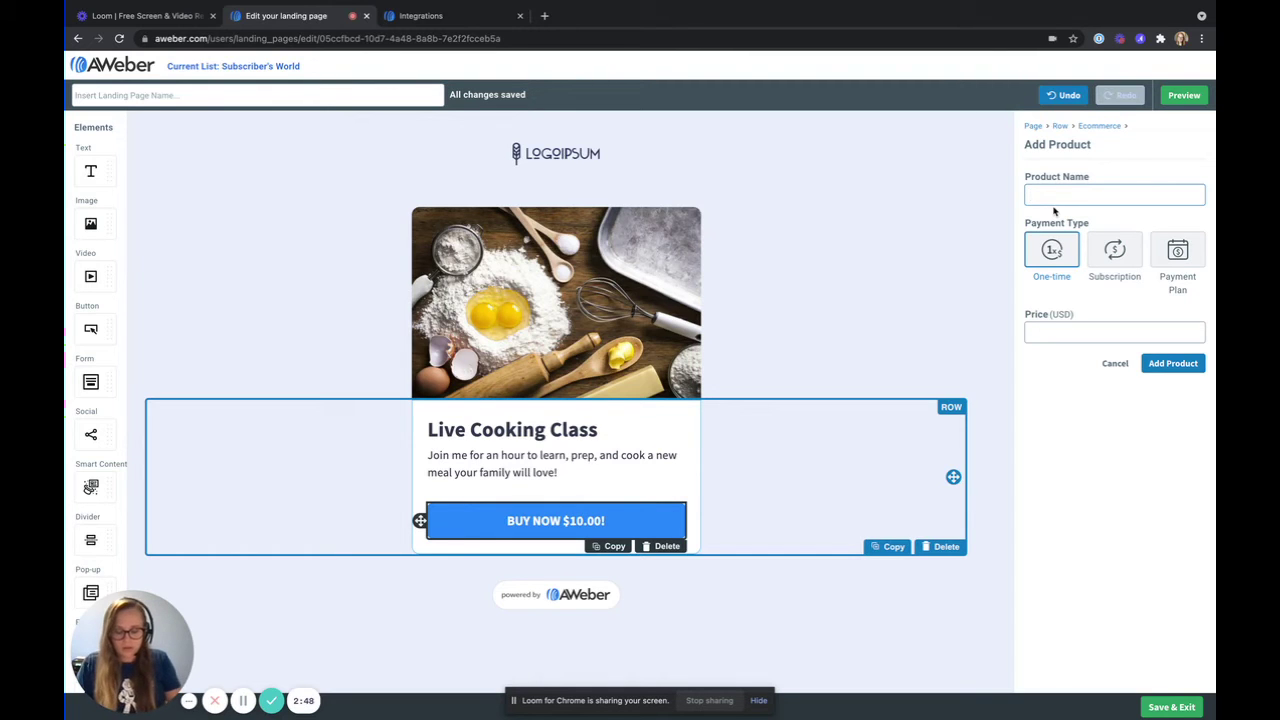
text(Live Cooking Cla)
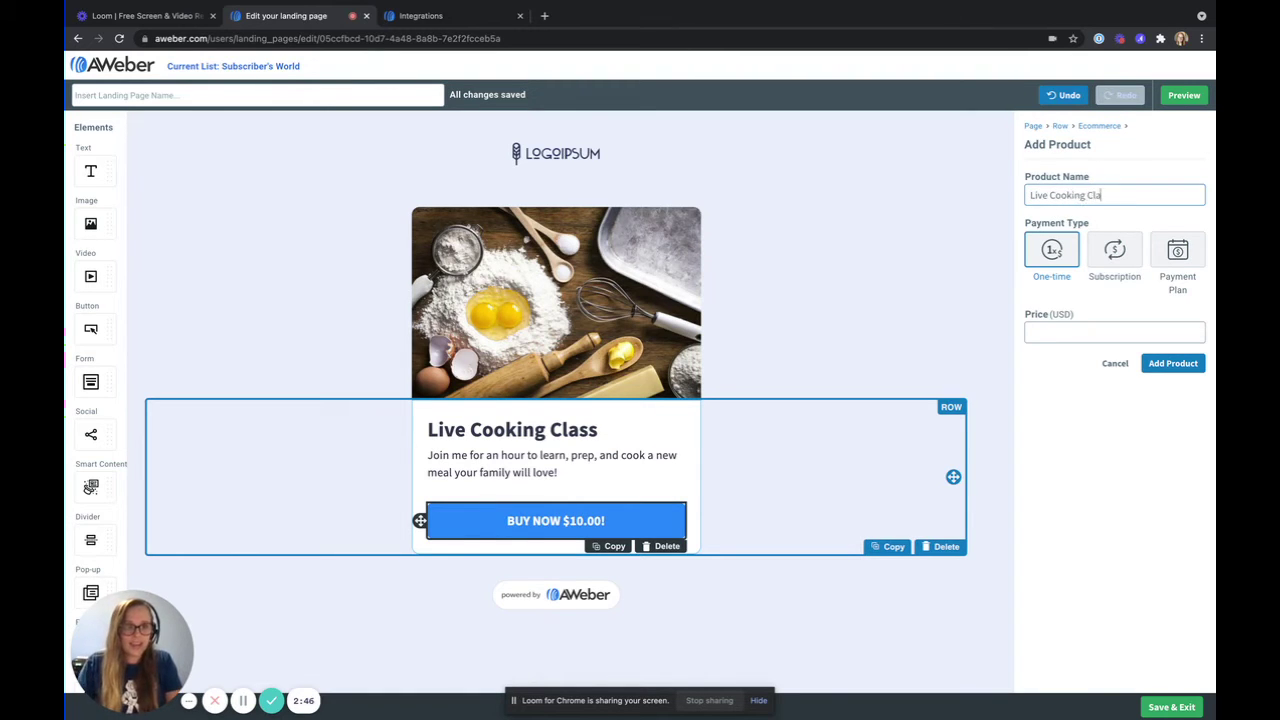
text(ss)
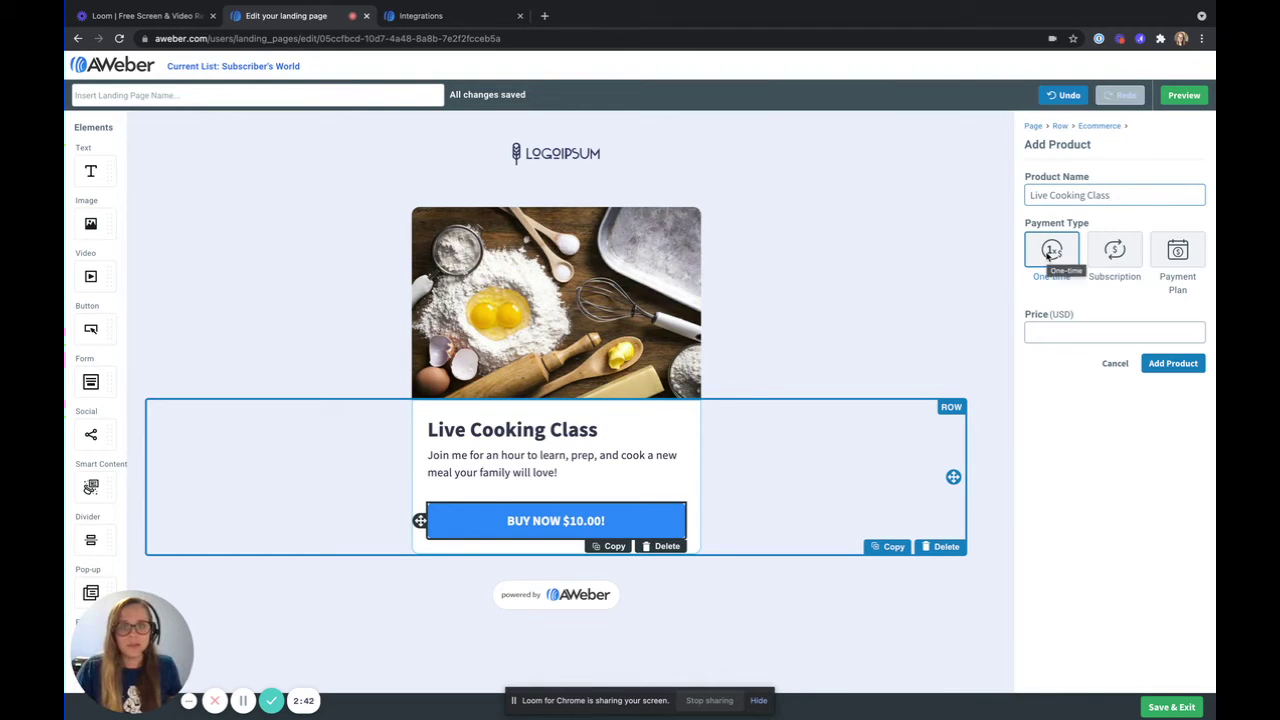
Step: After reviewing subscription and payment plan options, make the product one-time at $10.00 and save it
click(1128, 254)
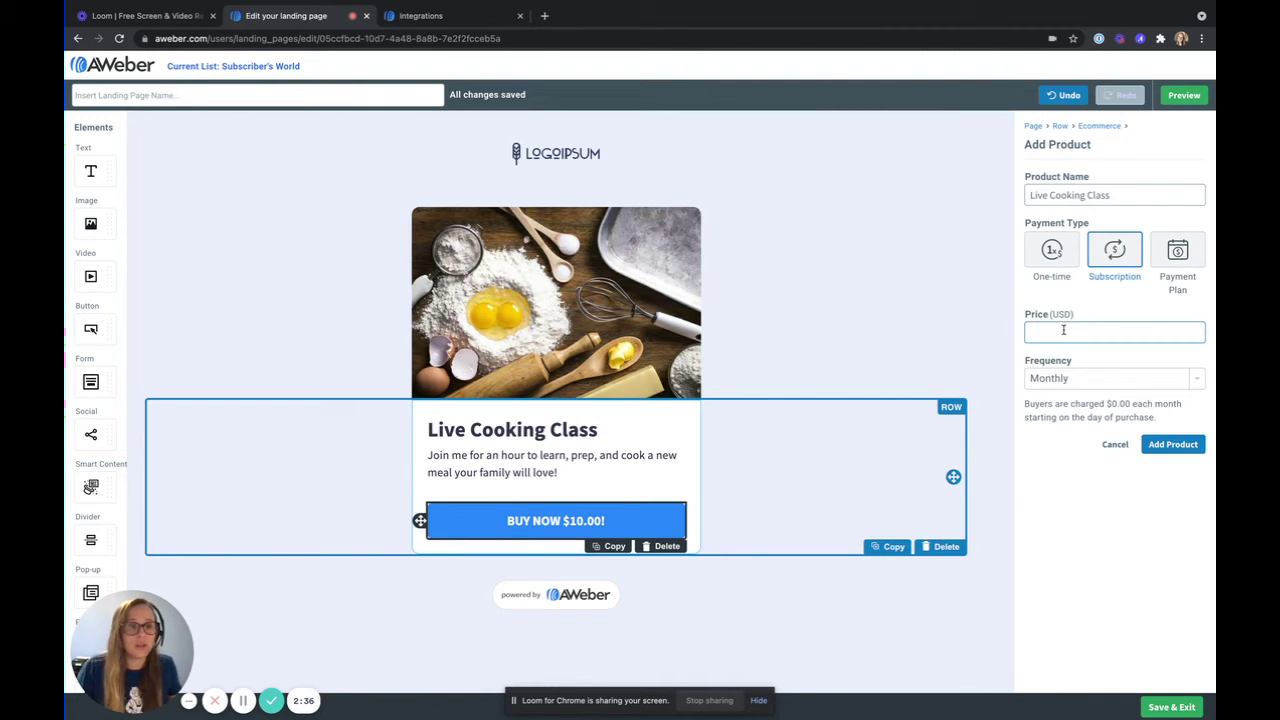
click(1181, 258)
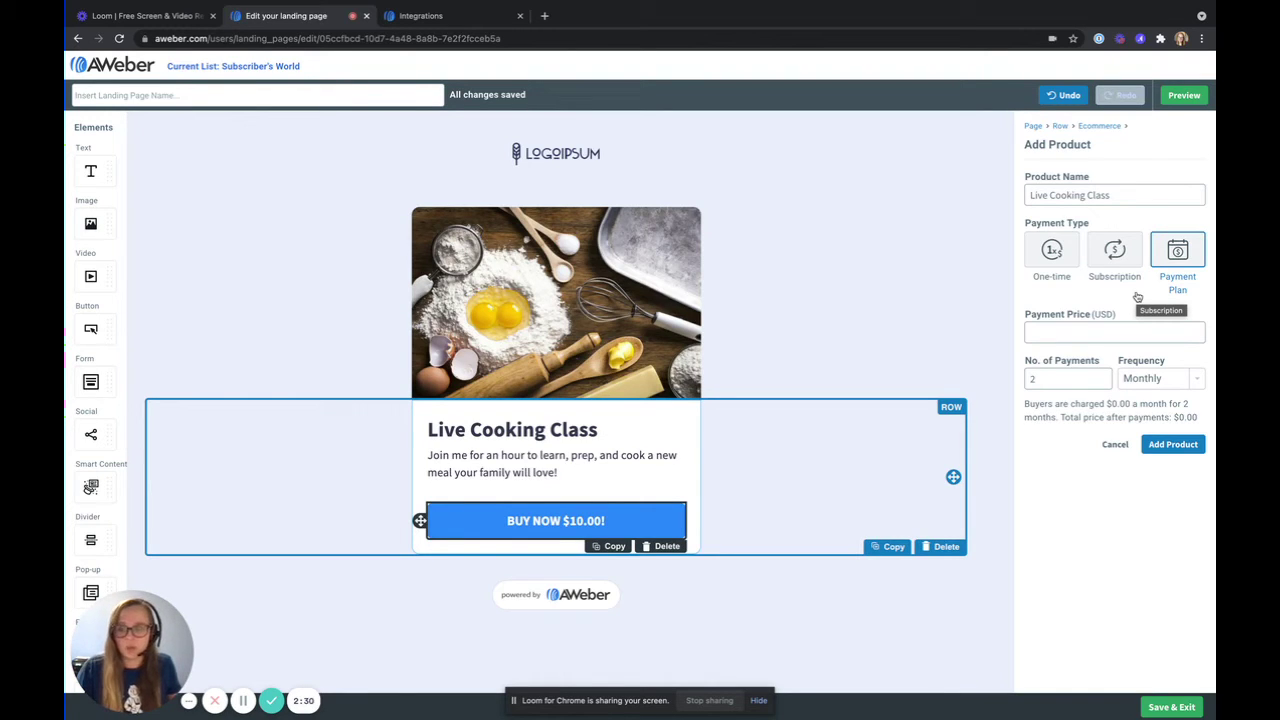
click(1090, 379)
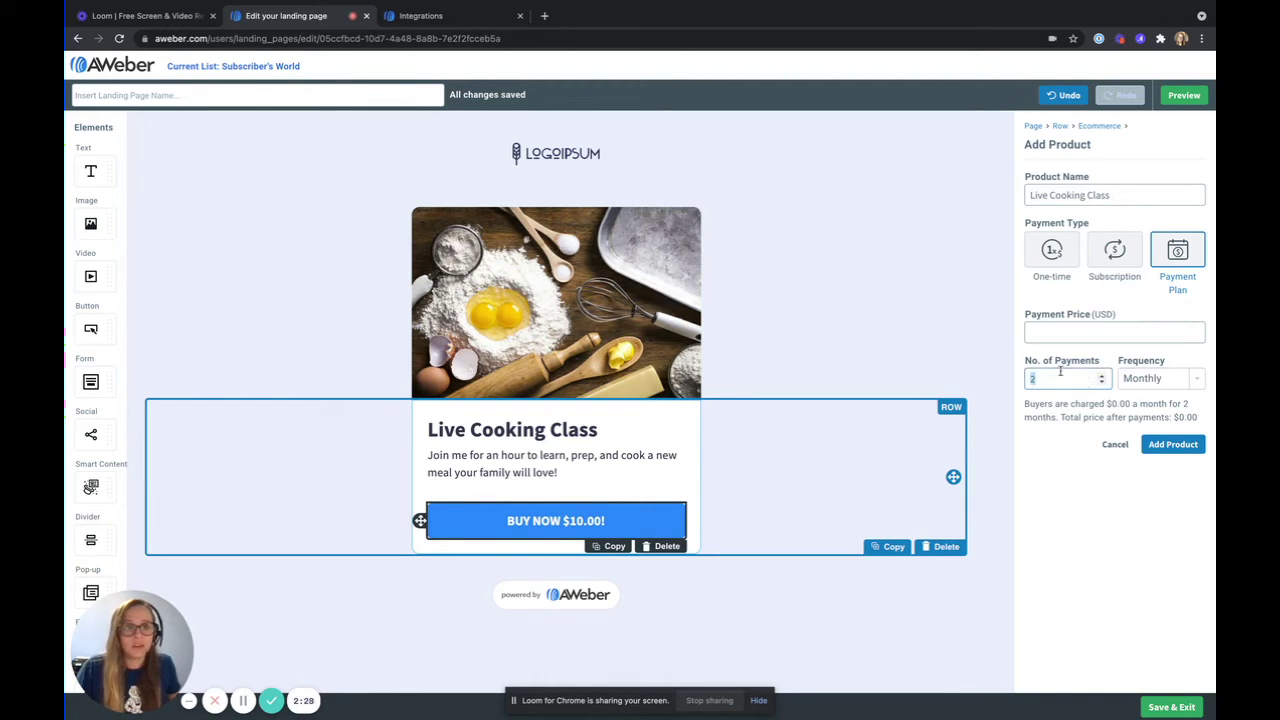
click(1197, 380)
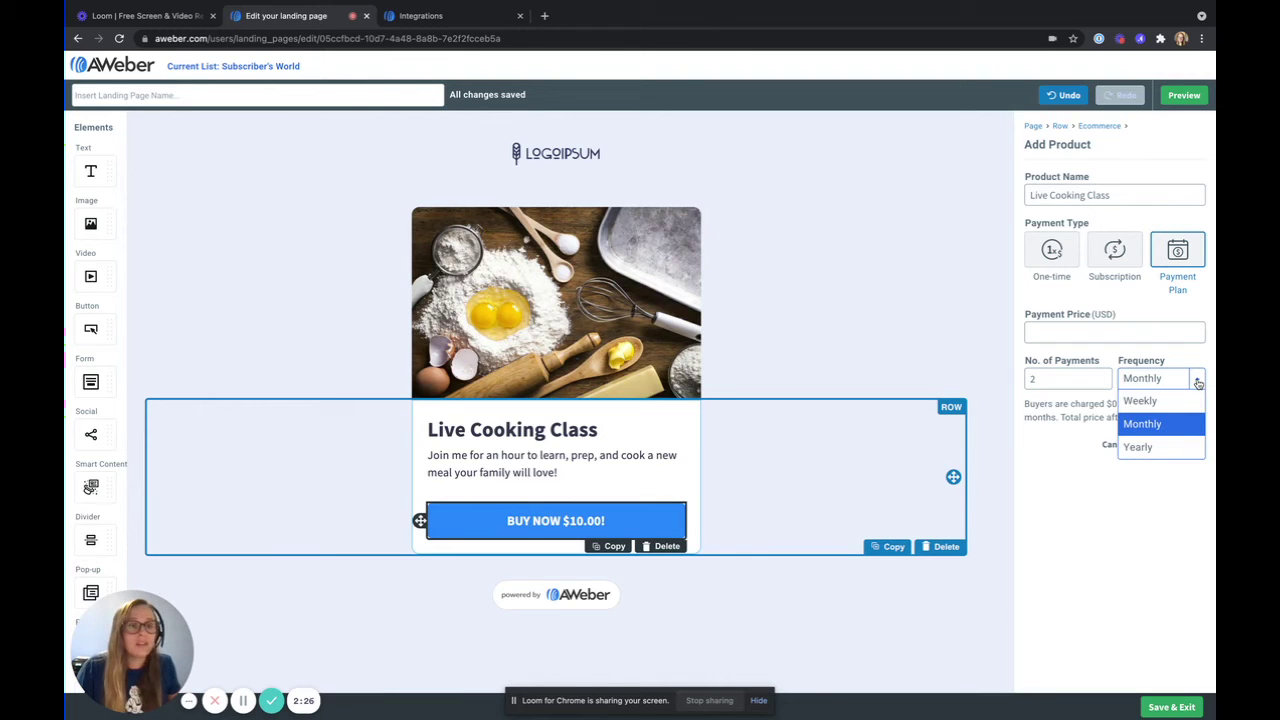
click(1153, 330)
click(1057, 258)
click(1066, 338)
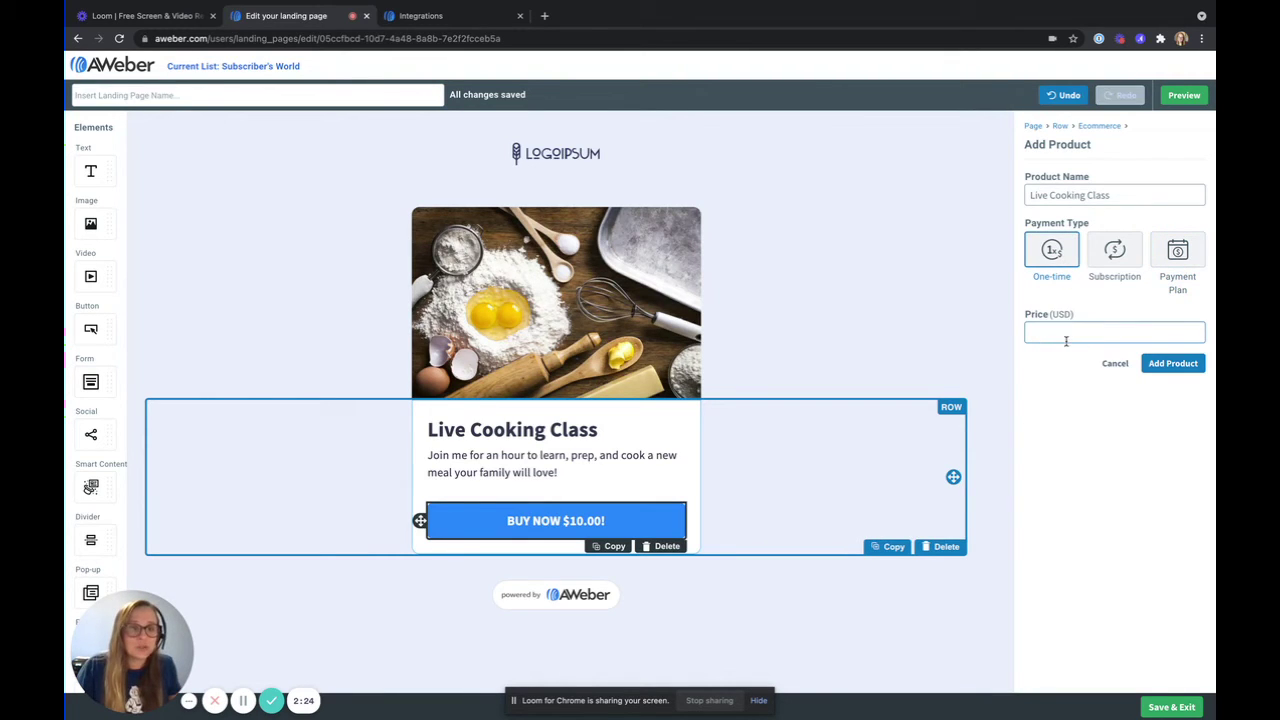
text(10)
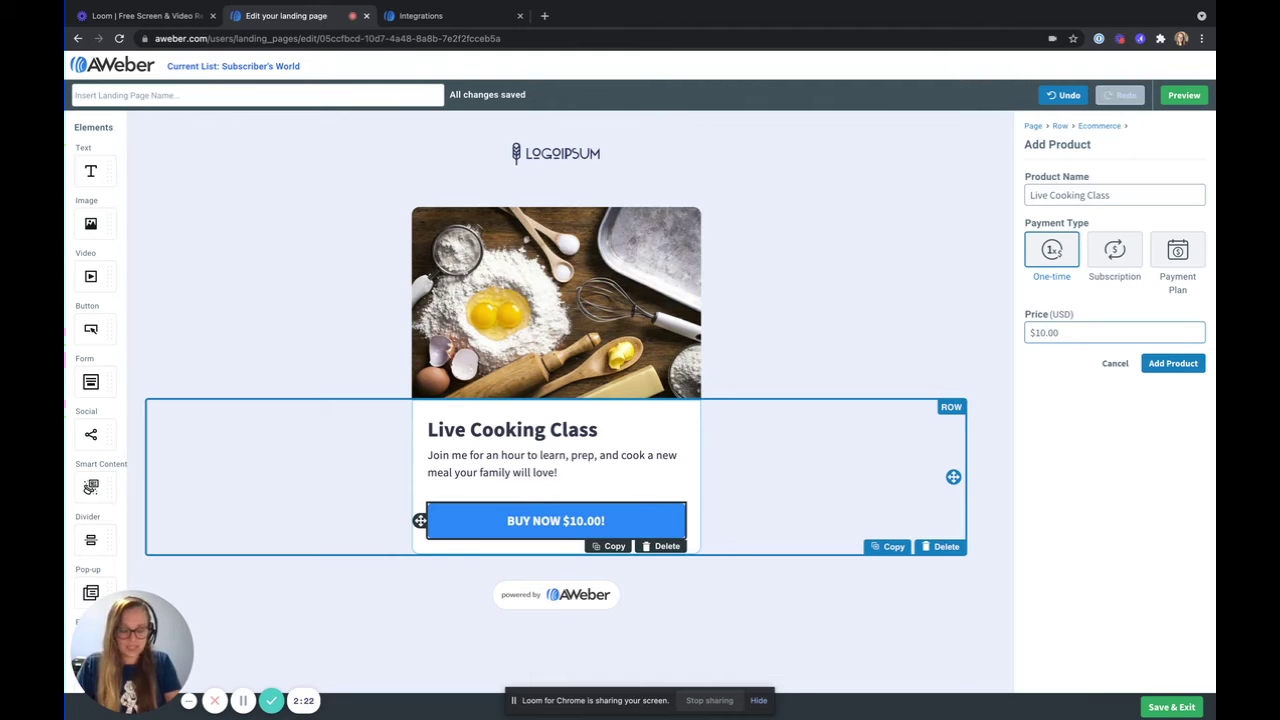
click(1185, 368)
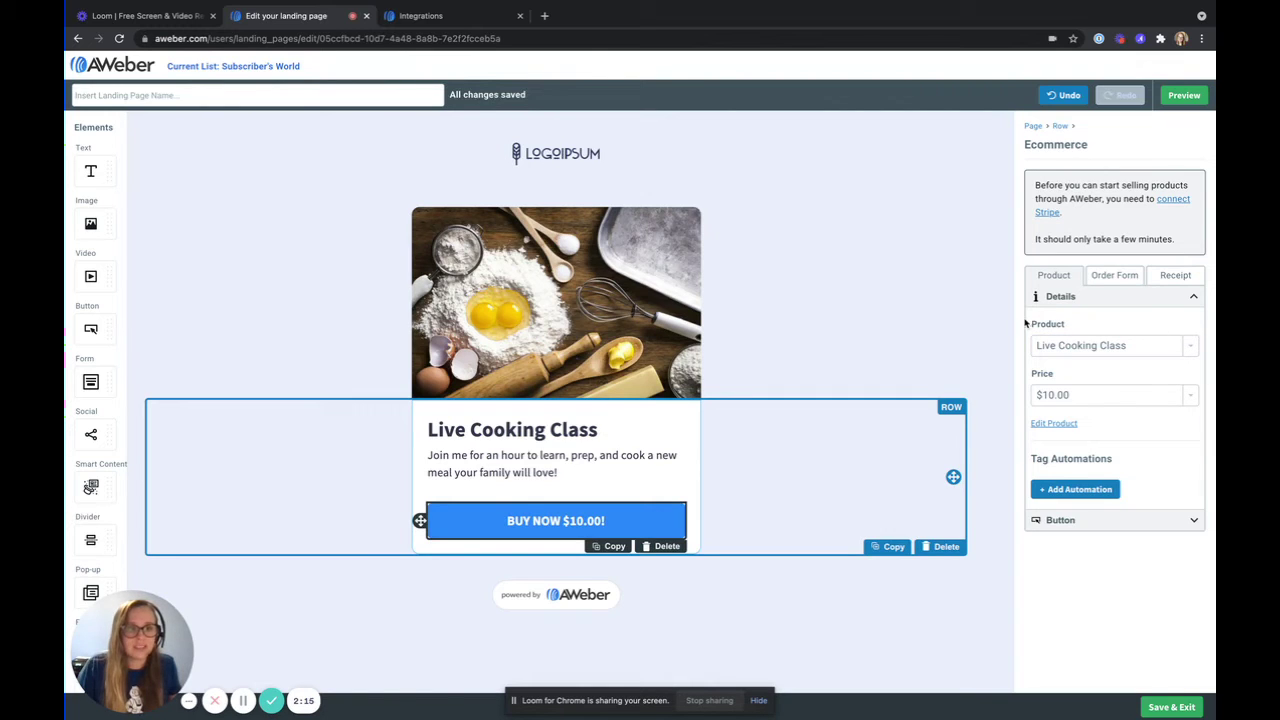
Step: Add a tag automation giving Live Cooking Class buyers the 'paid-cooking-class' tag
click(1050, 494)
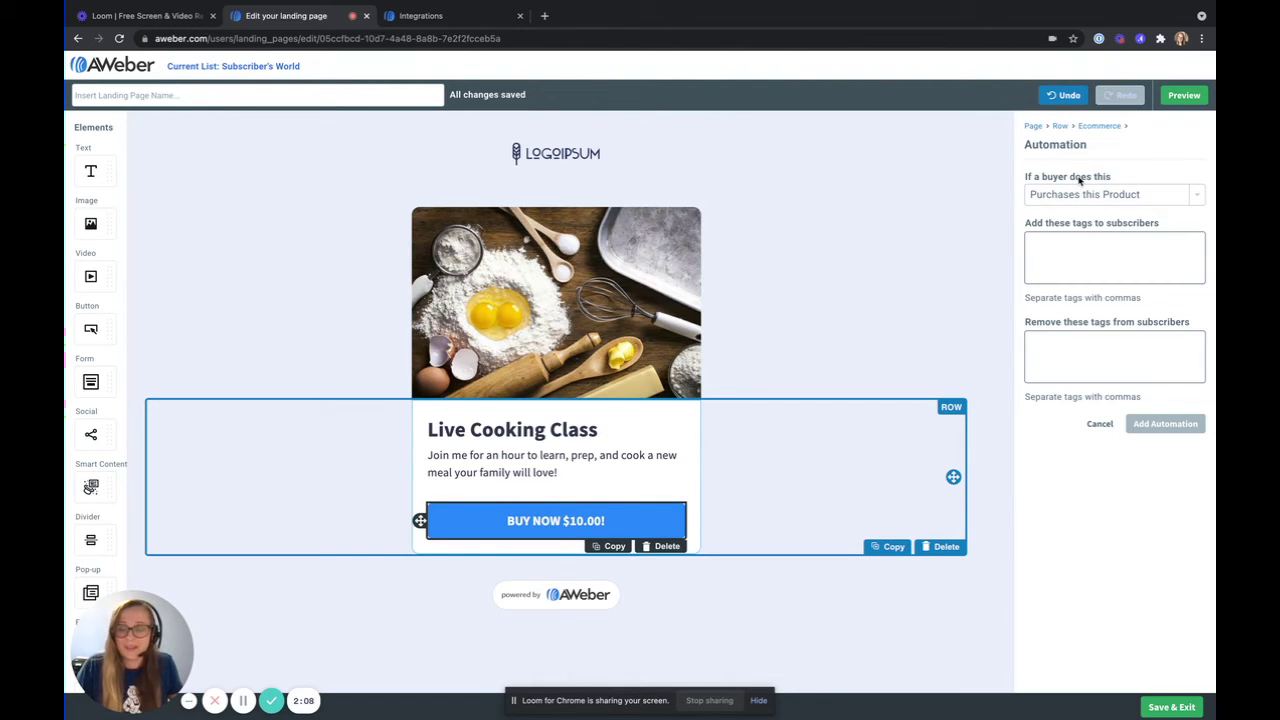
click(1089, 260)
text(pa)
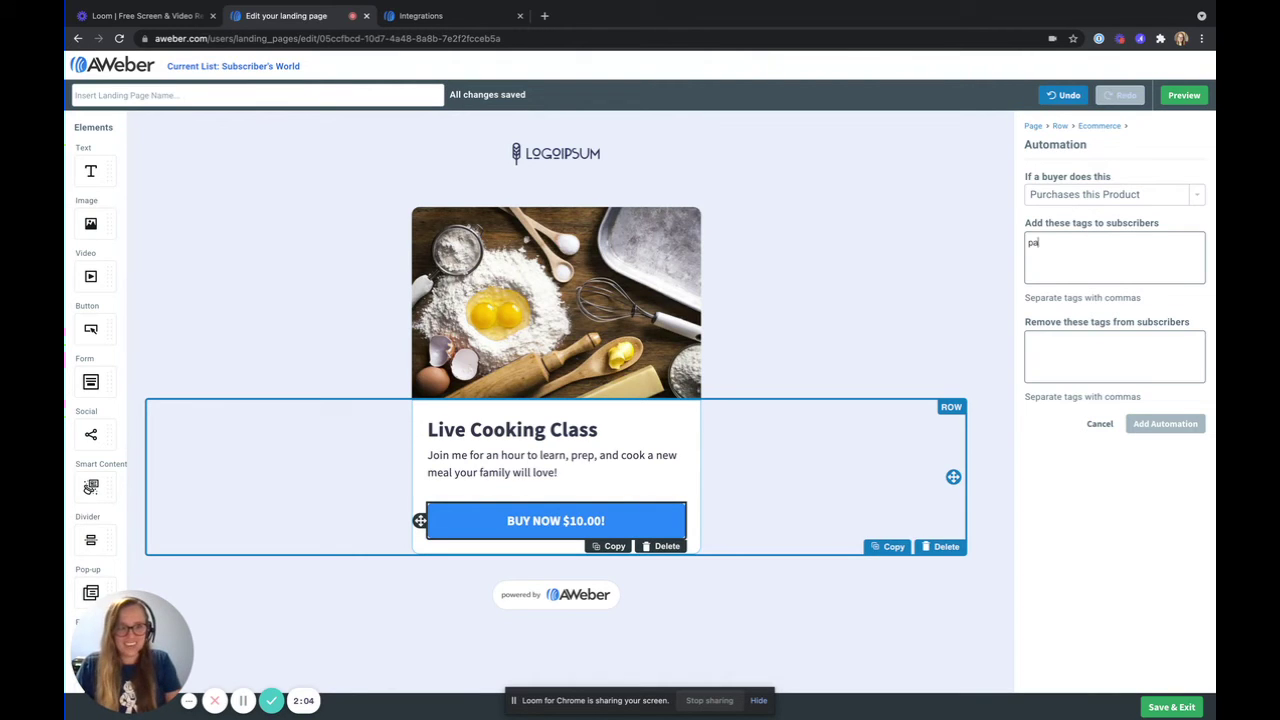
text(id-co)
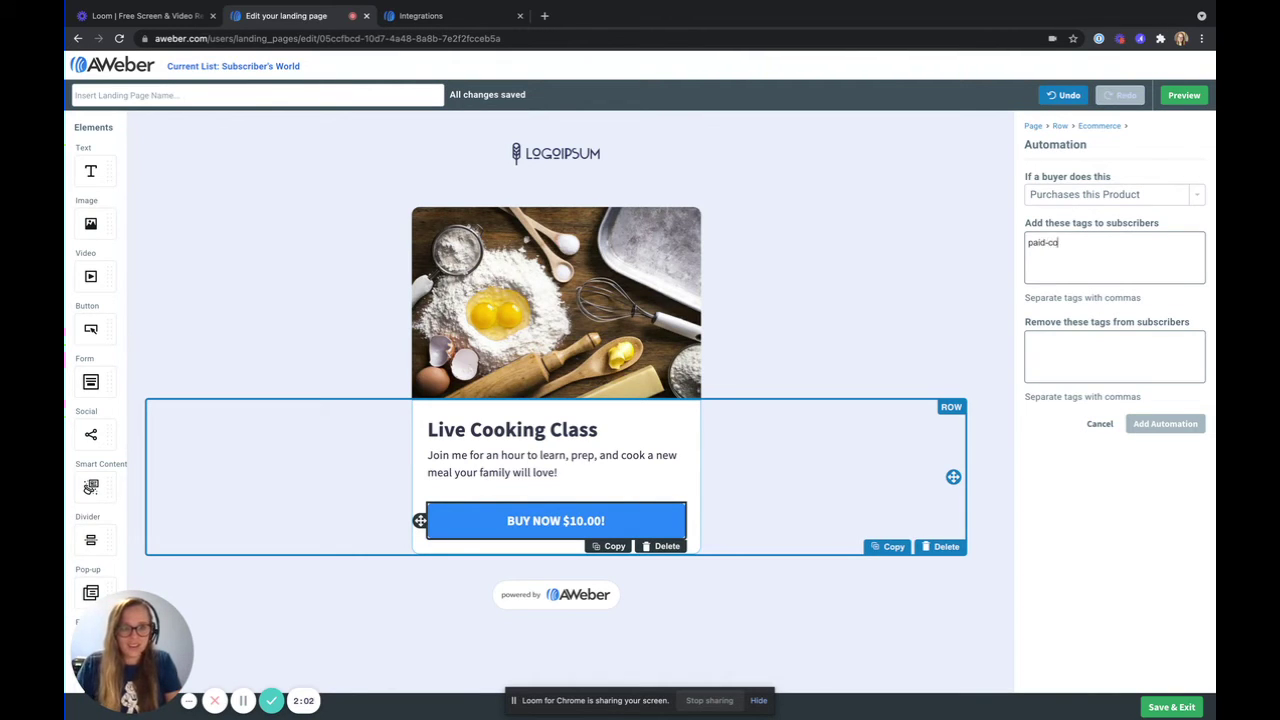
text(oking-class)
key(Return)
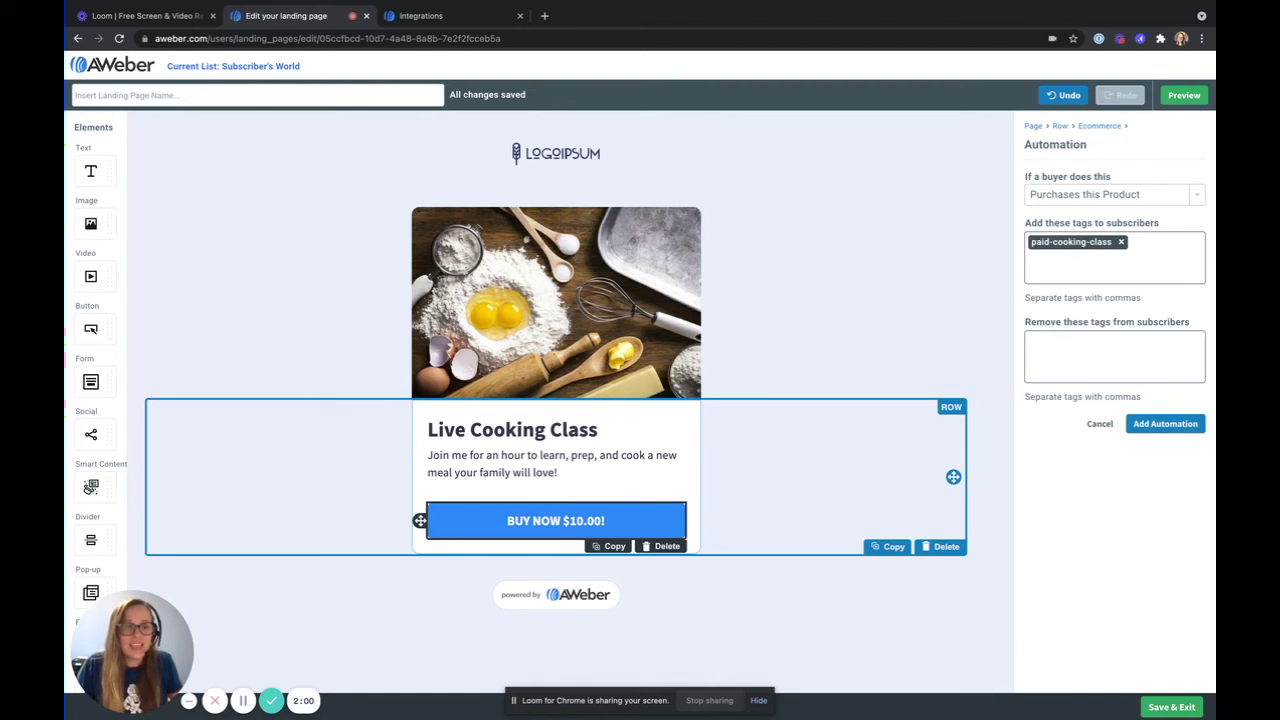
click(1162, 427)
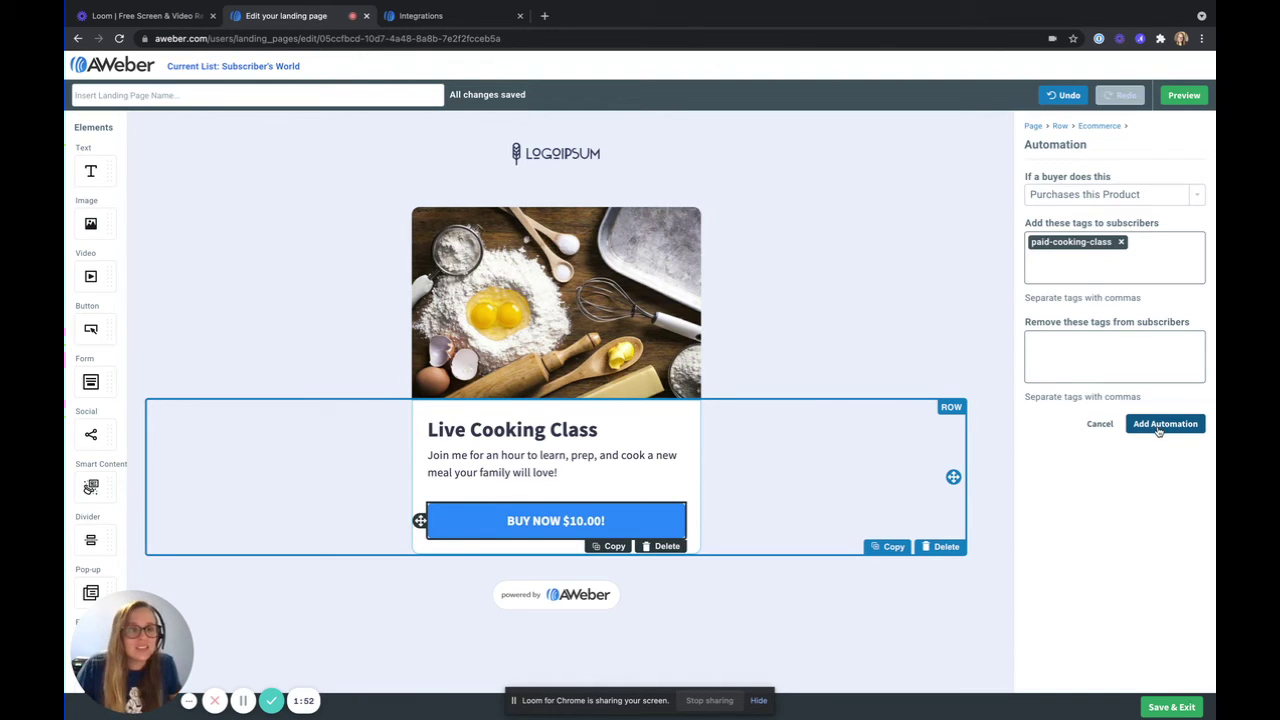
click(1162, 425)
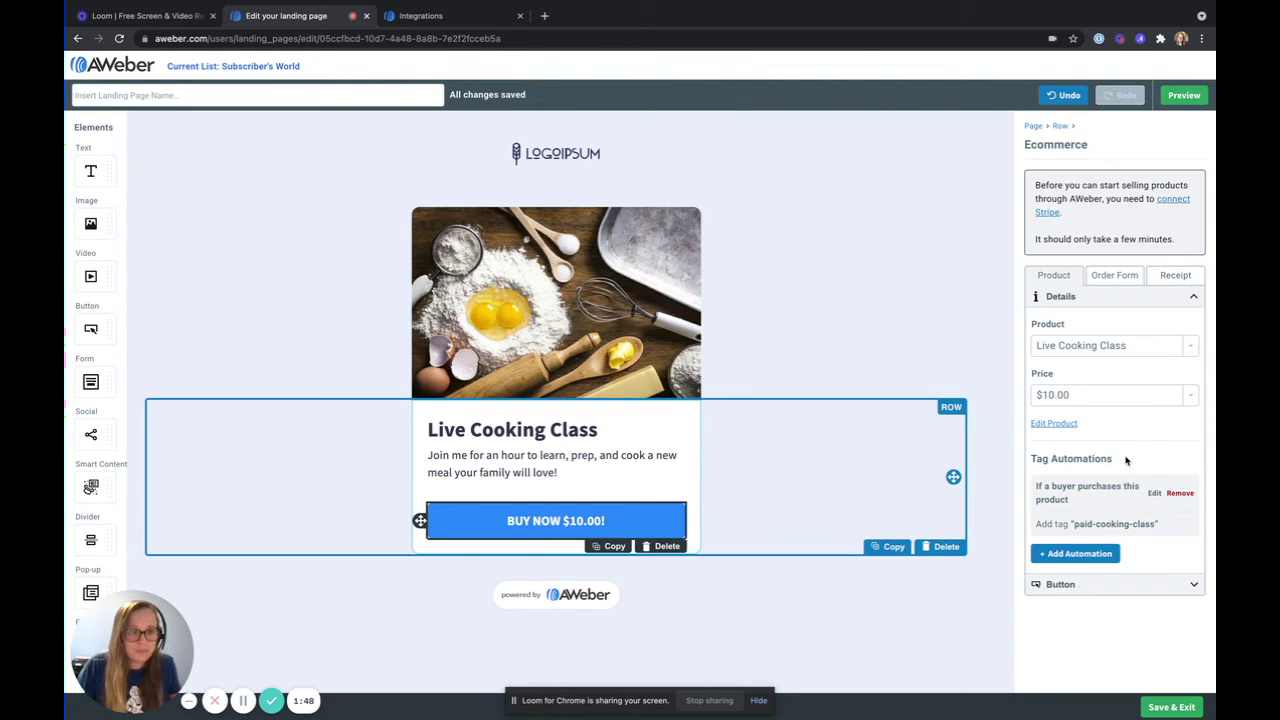
click(1116, 276)
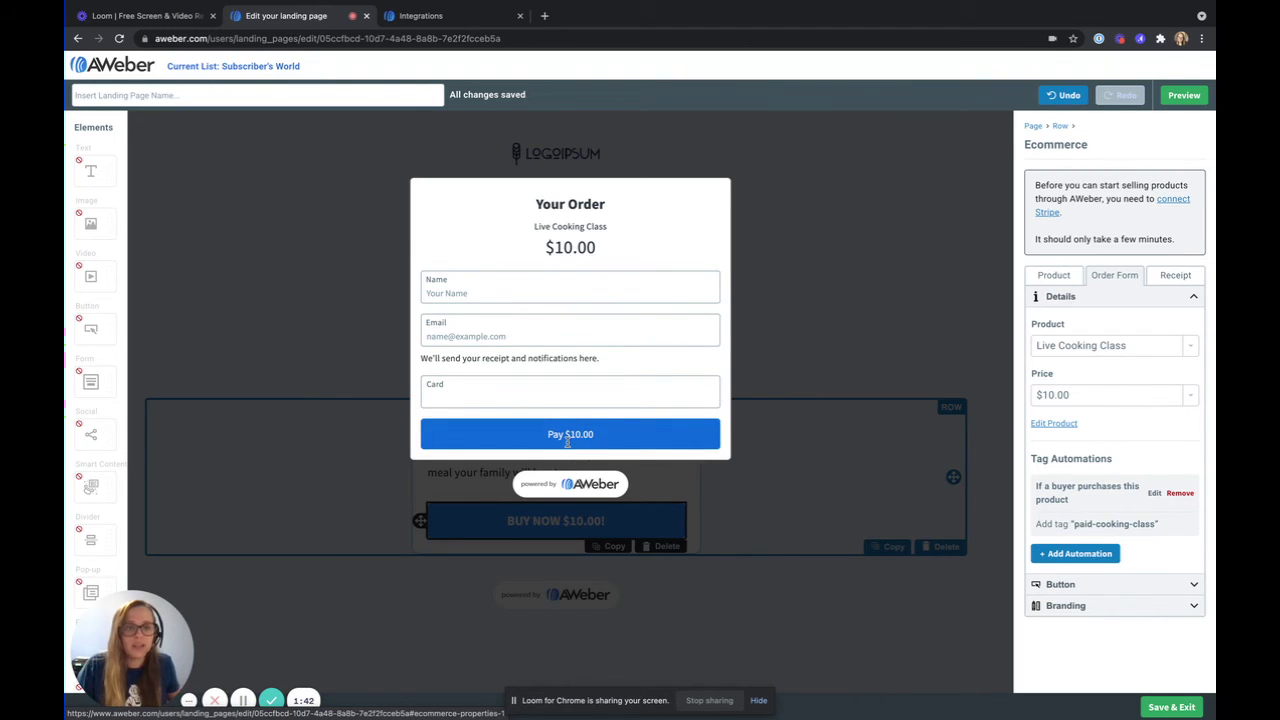
click(1157, 278)
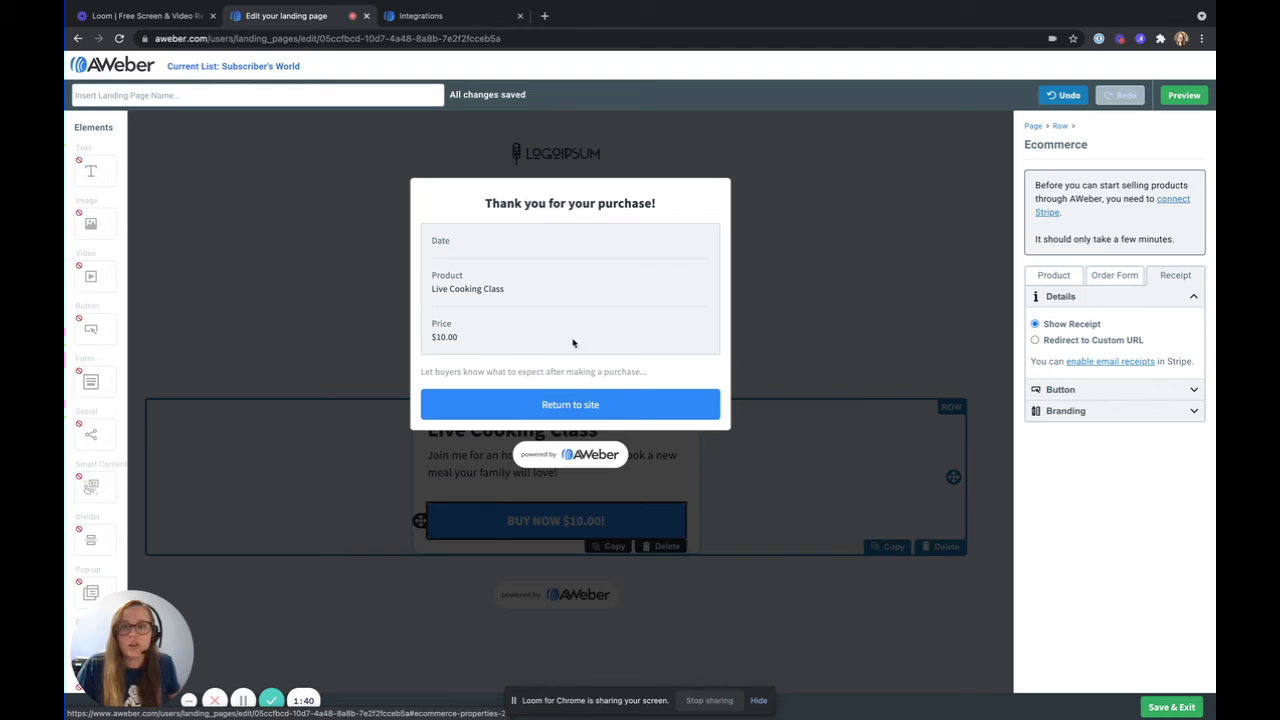
click(462, 370)
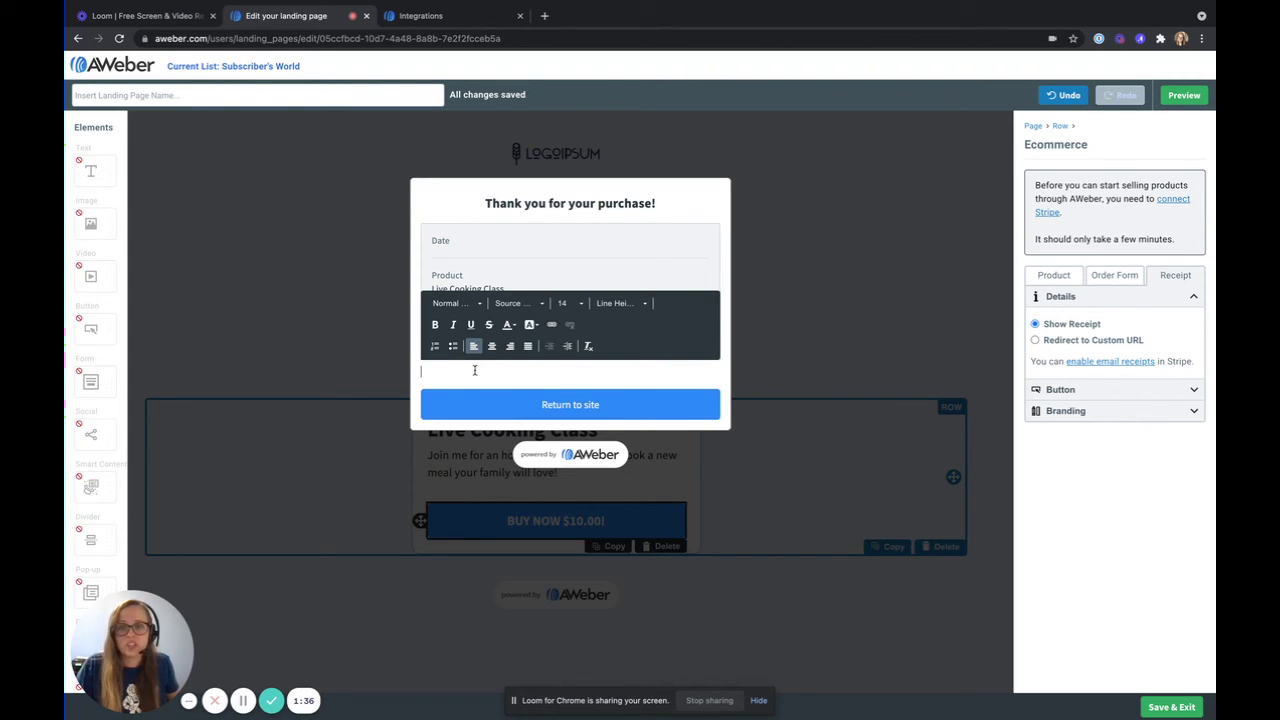
click(1054, 284)
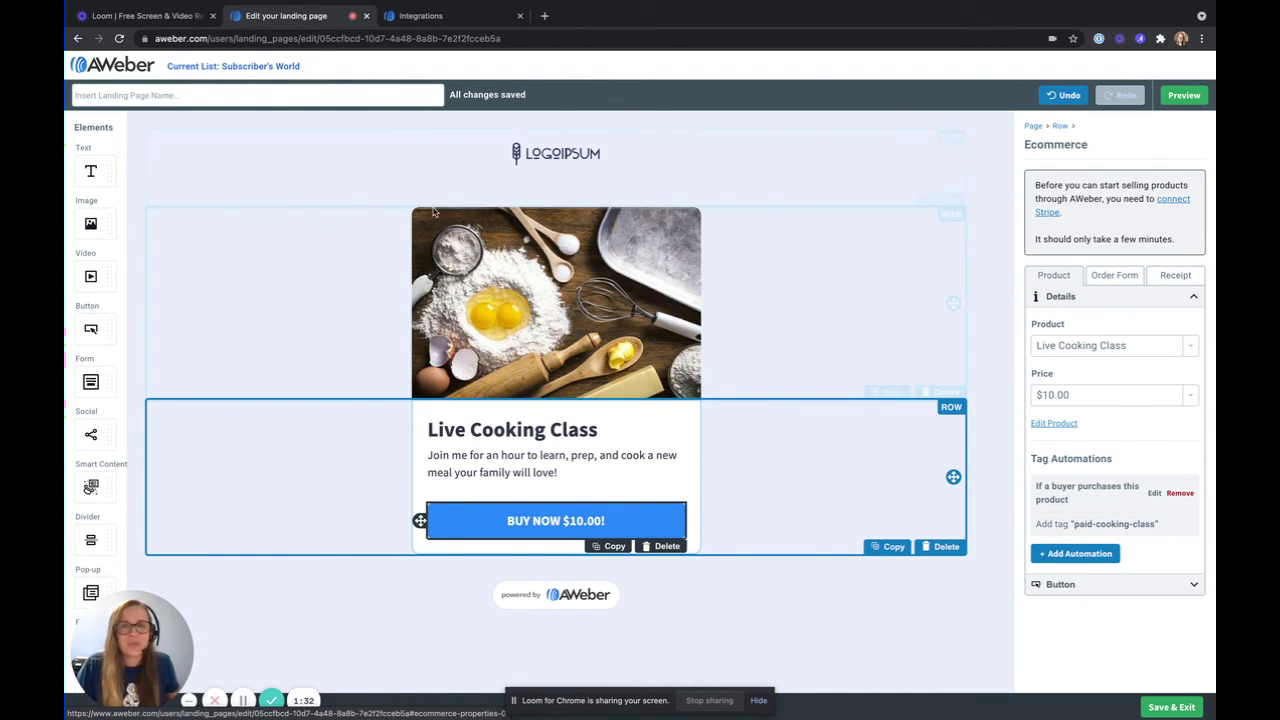
Step: Name the landing page 'Live Cooking Class'
click(396, 592)
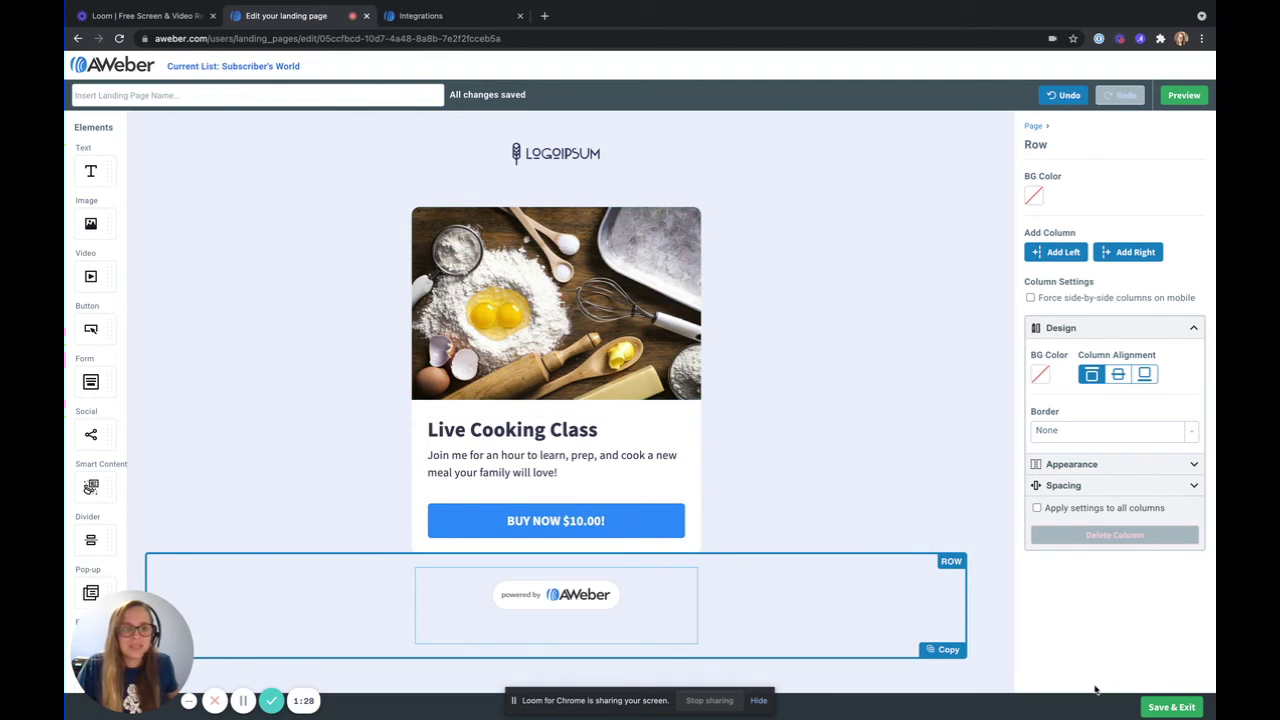
click(209, 95)
text(Live Cooking Class)
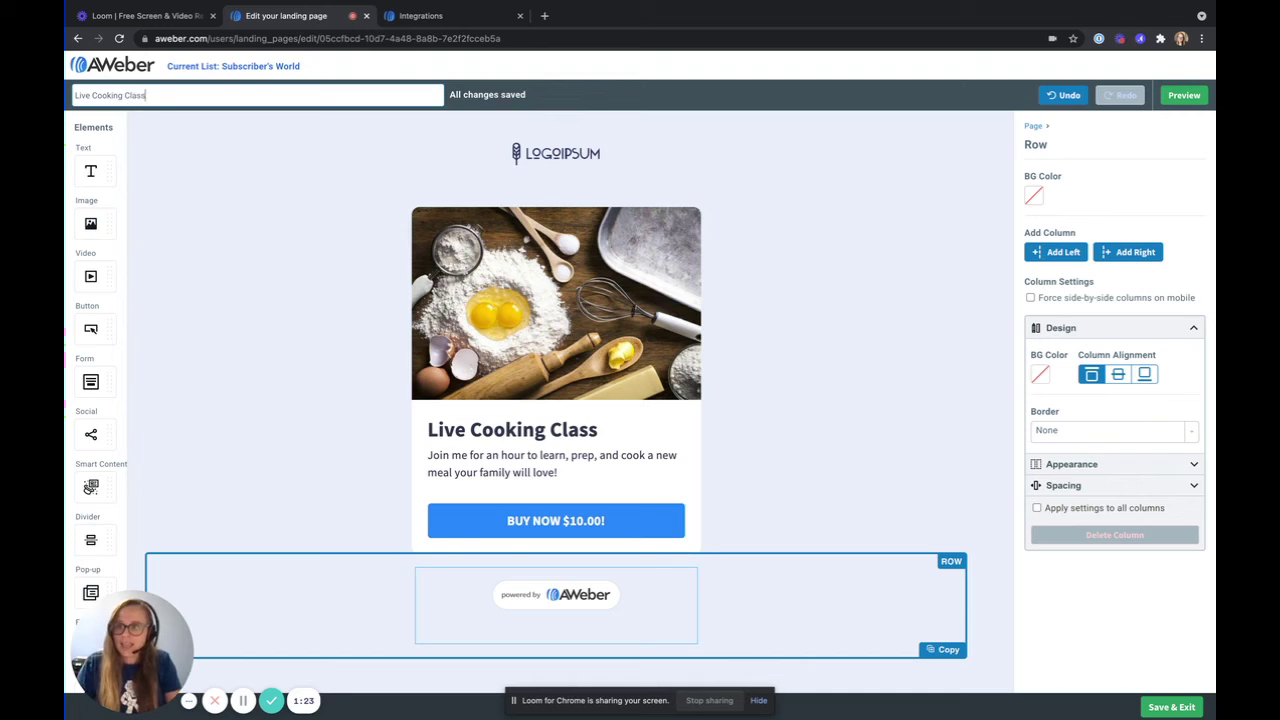
key(ctrl+a)
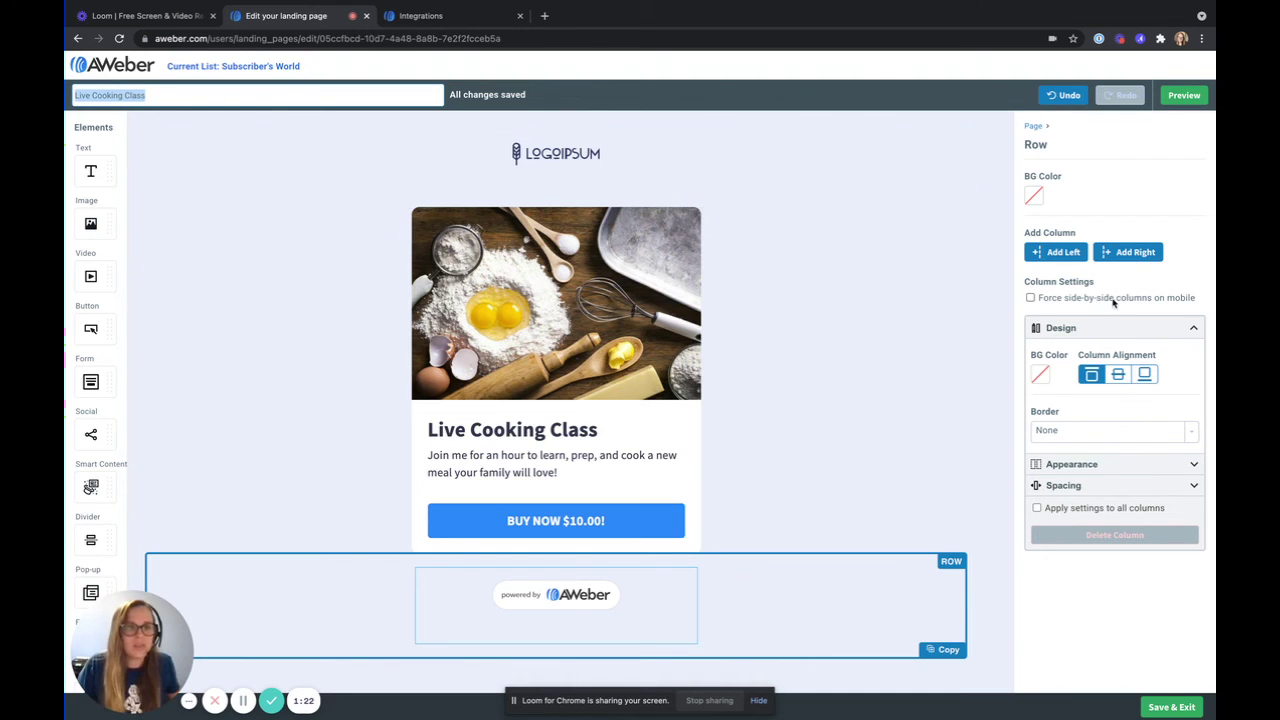
key(Return)
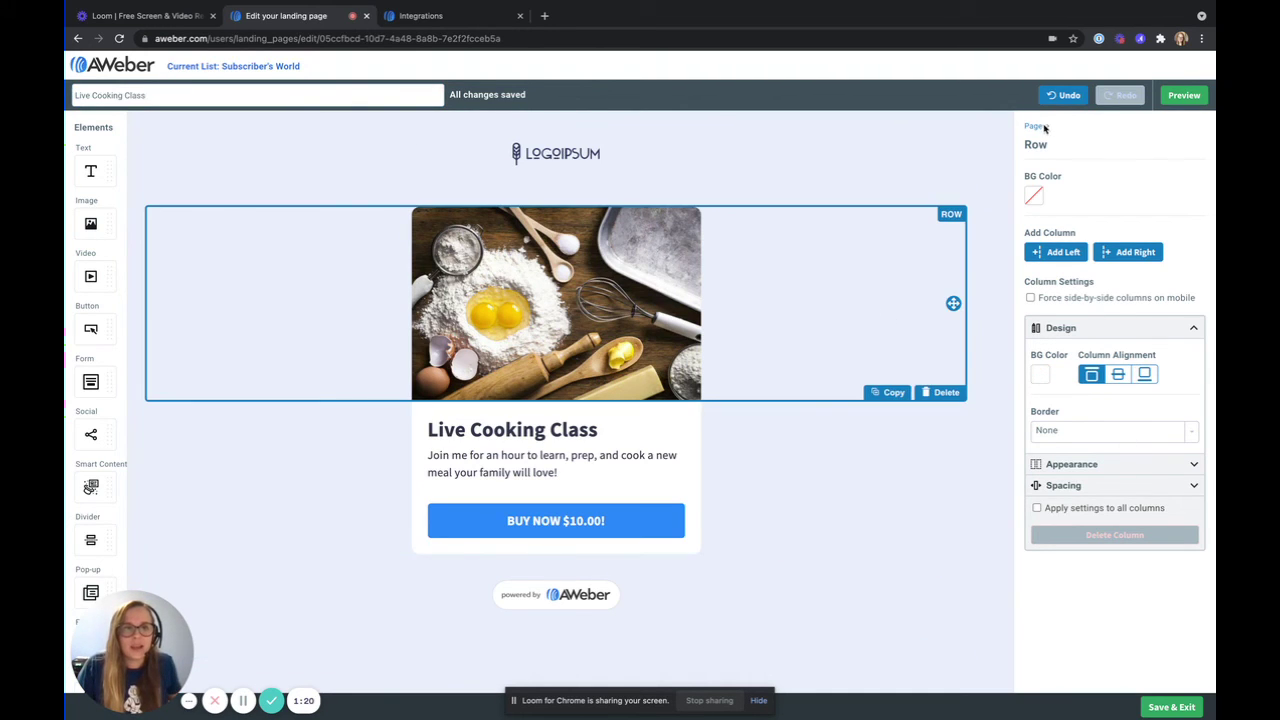
Step: Set the page's custom URL path to 'Live-Cooking-Class' and save the page
click(1032, 127)
click(1155, 167)
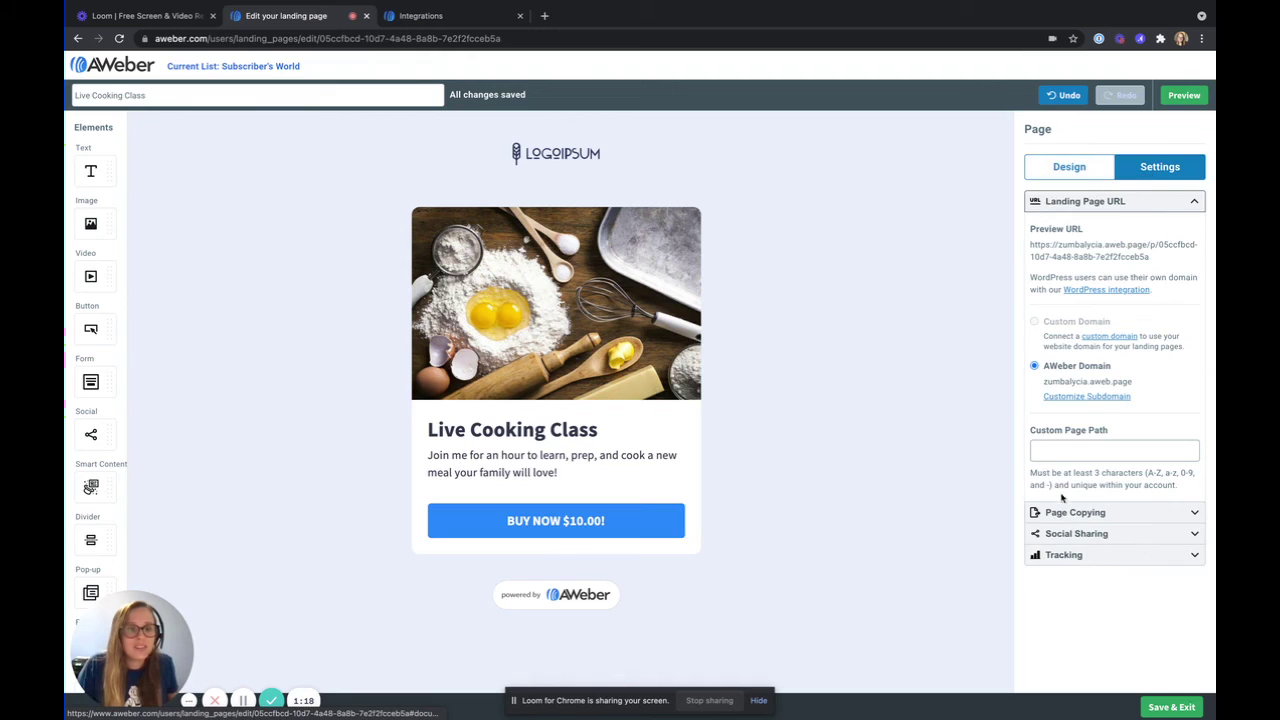
click(1056, 451)
key(ctrl+v)
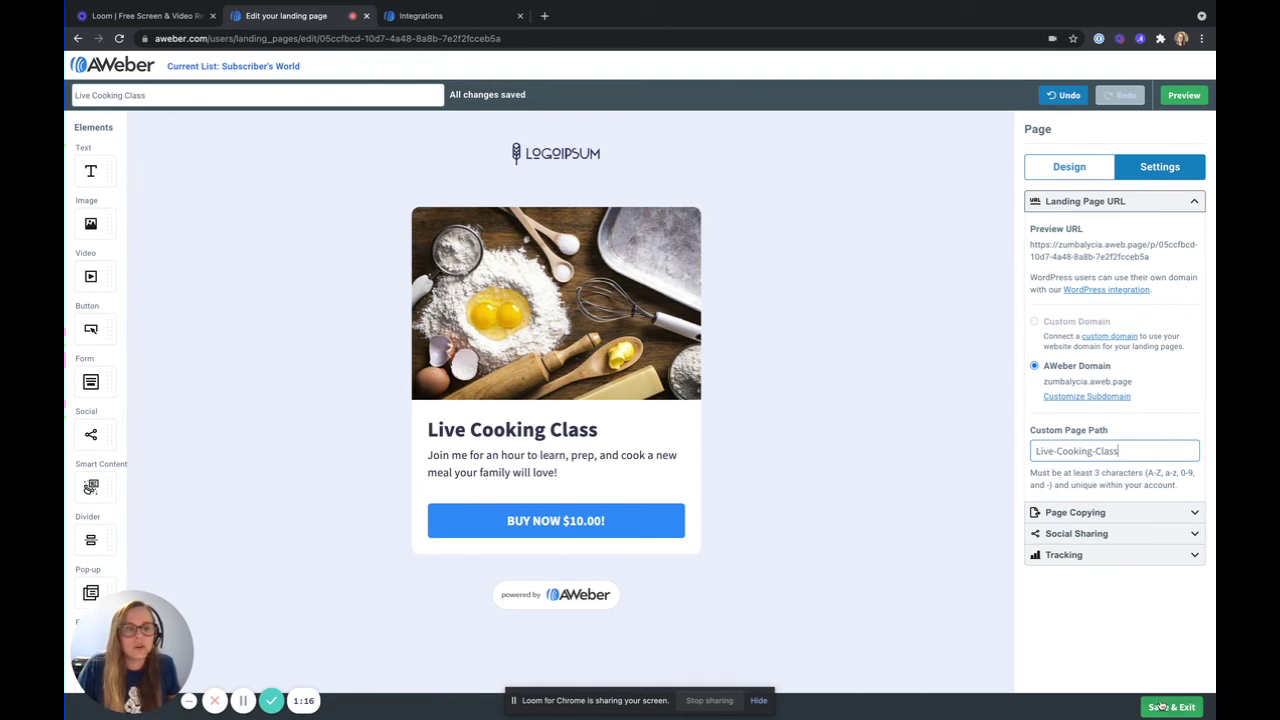
key(Tab)
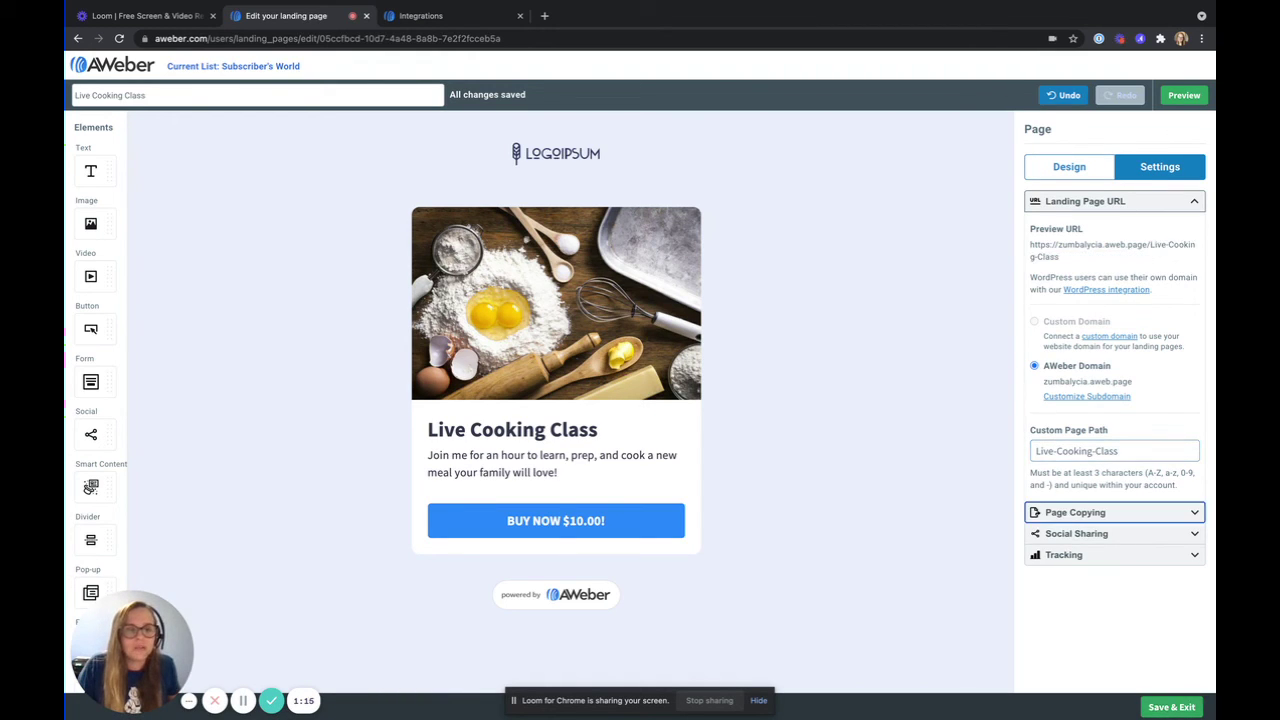
click(1165, 707)
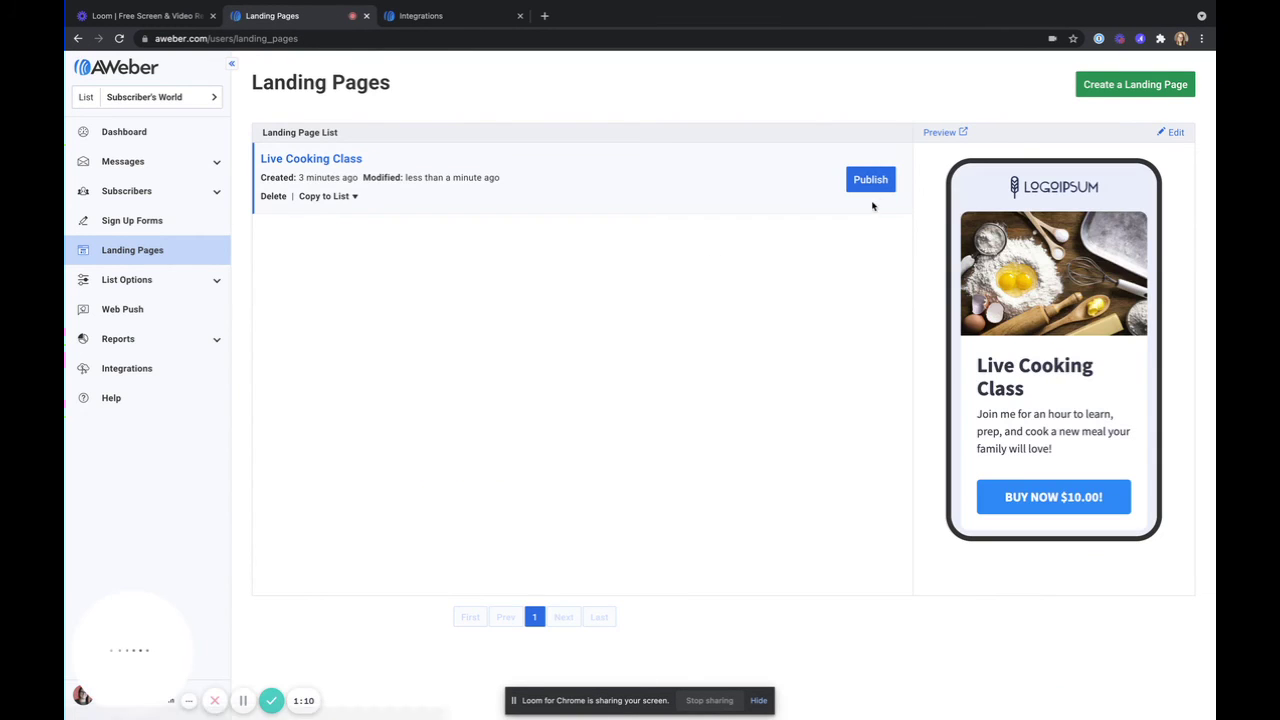
Step: Publish the Live Cooking Class page, dismiss the confirmation, and open its Live-Cooking-Class link
click(870, 182)
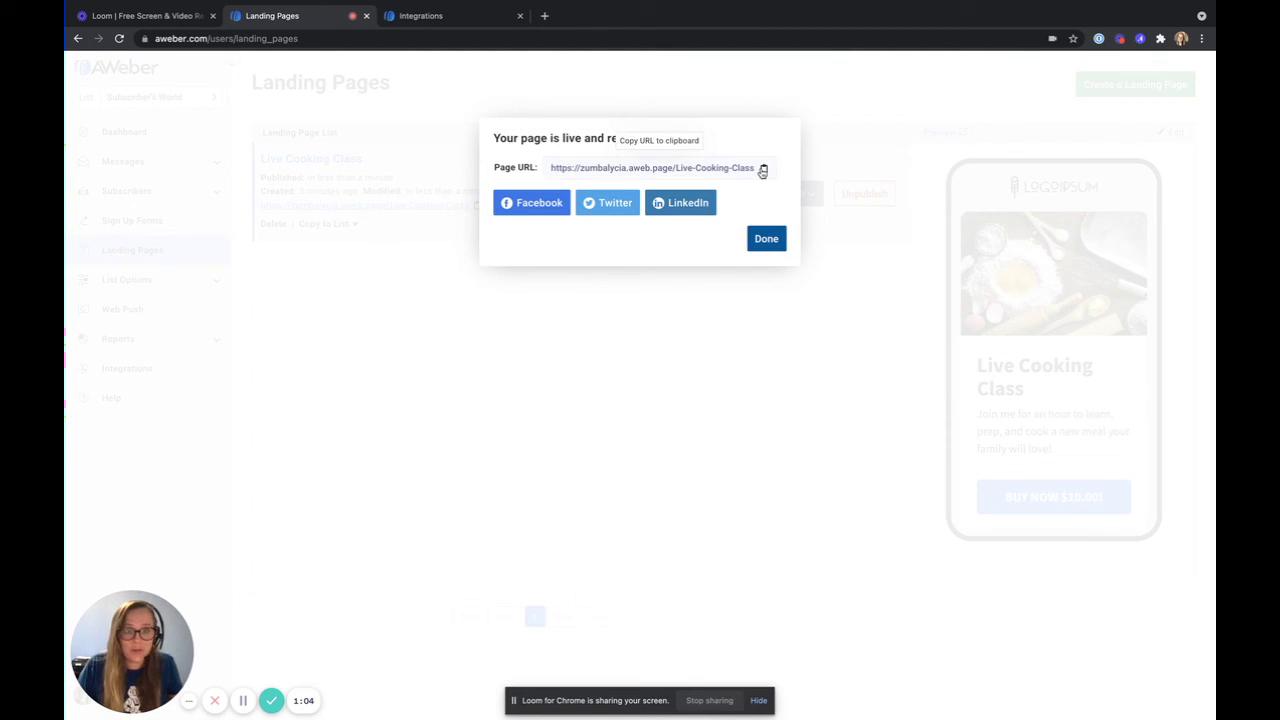
click(766, 238)
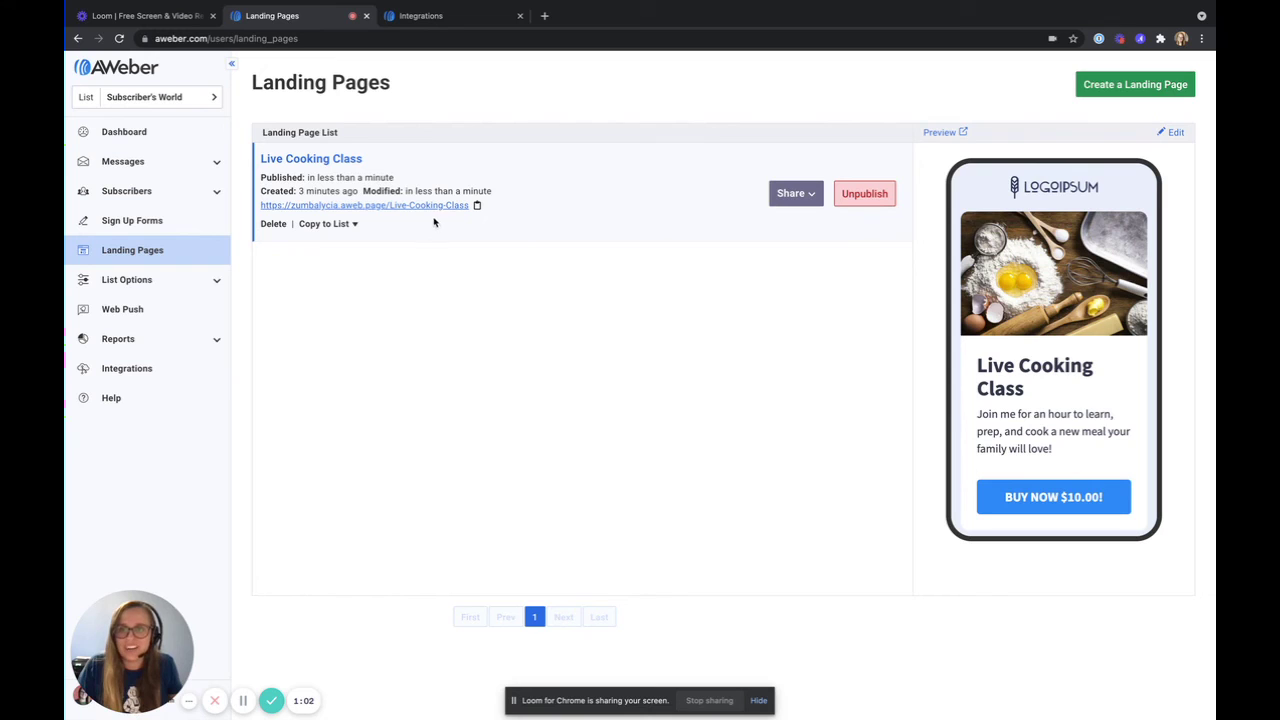
super+click(431, 205)
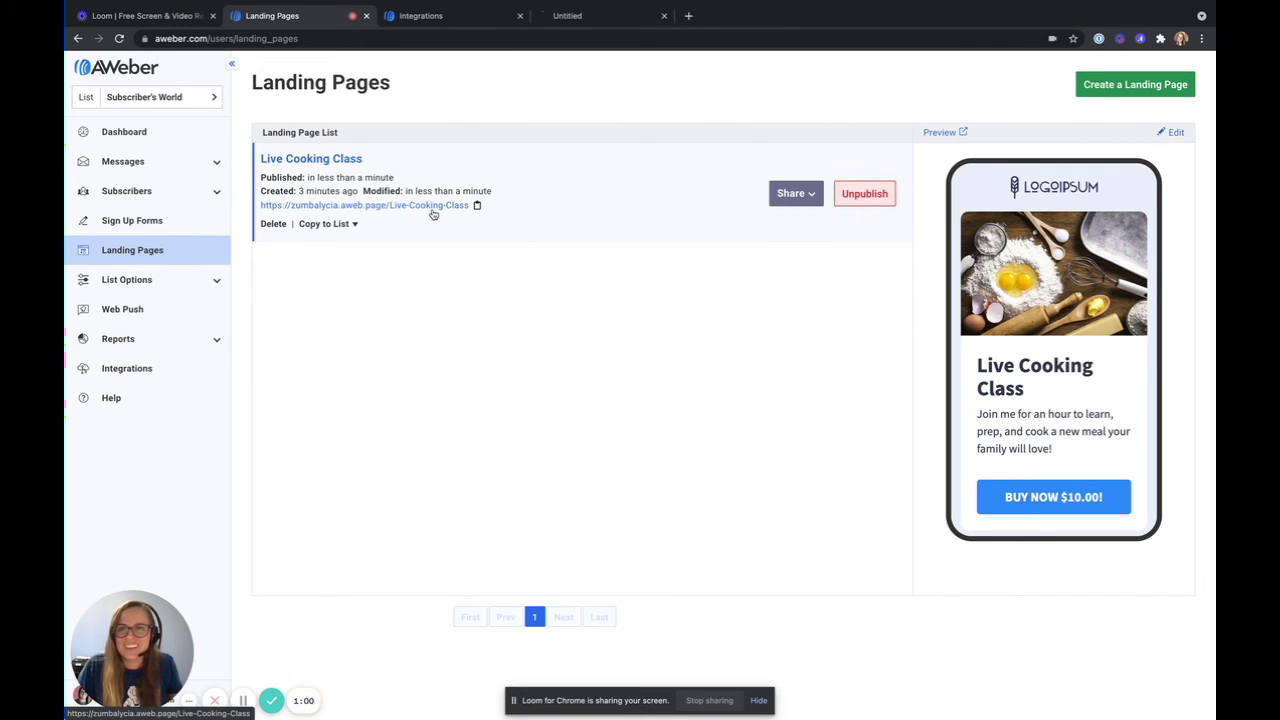
Step: On the live zumbalycia.aweb.page landing page, open the $10.00 Live Cooking Class checkout form via BUY NOW
click(580, 18)
scroll(895, 248, down, 1)
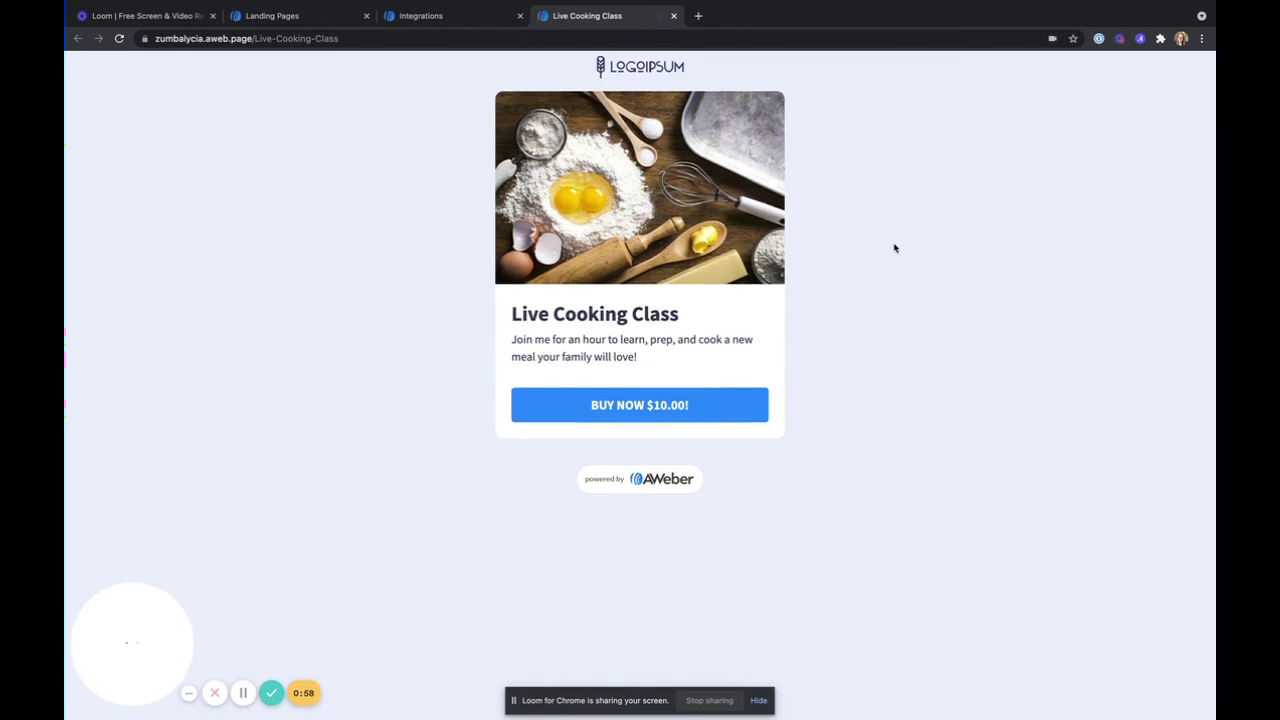
scroll(894, 247, up, 1)
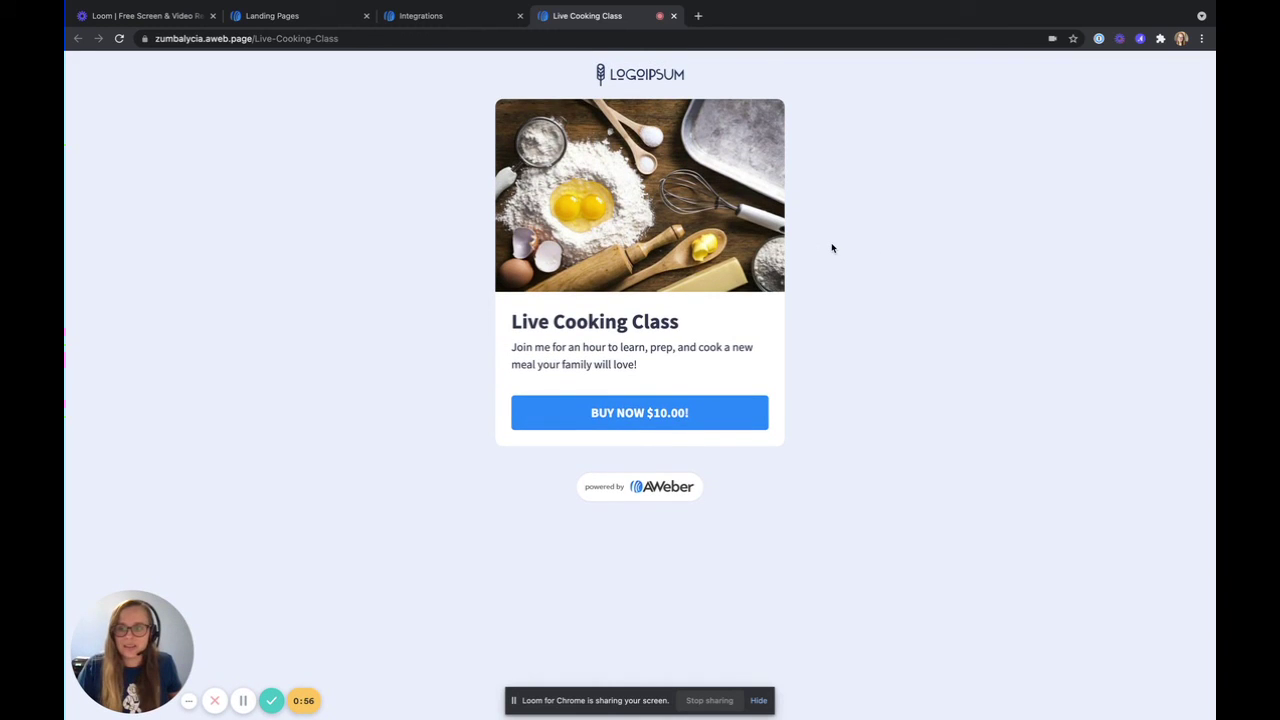
click(714, 419)
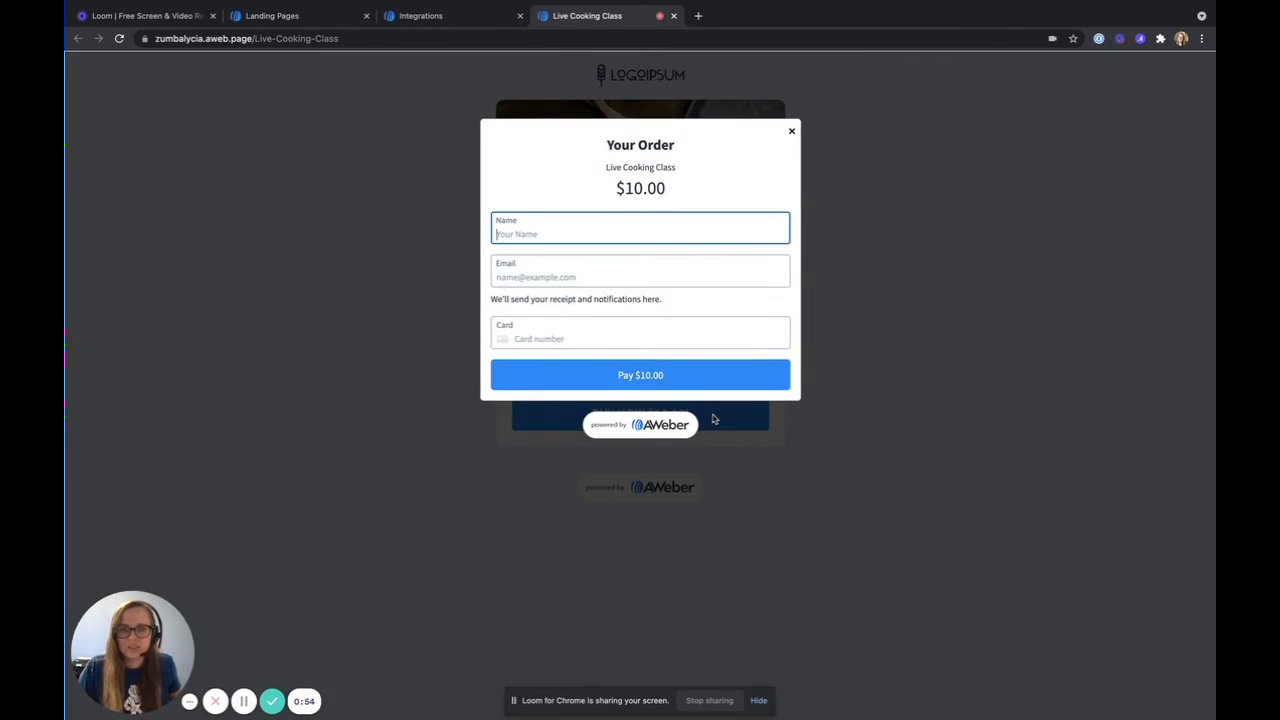